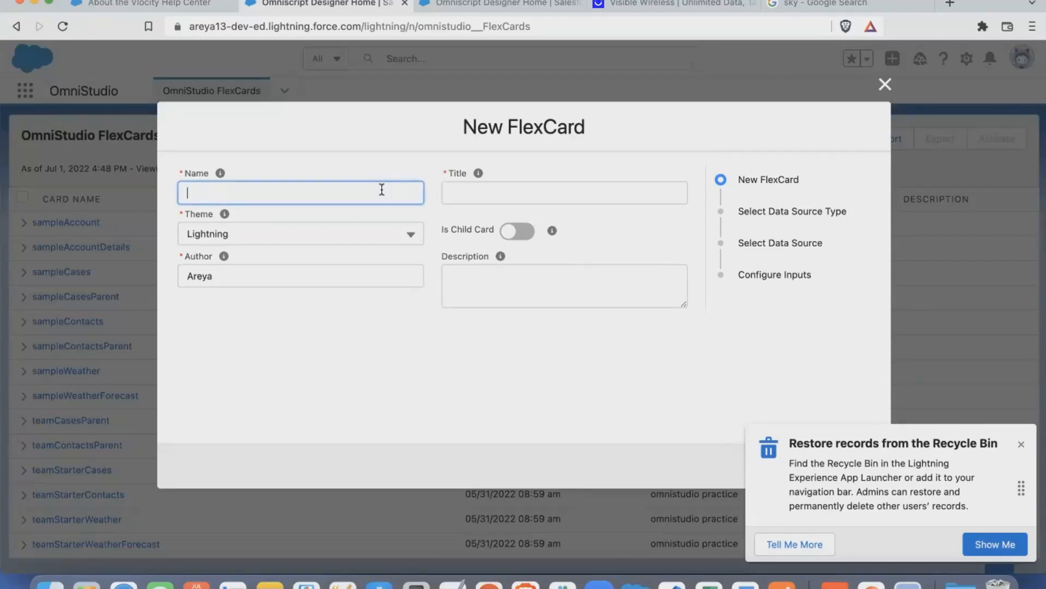
- Name the new FlexCard getContactData, keep the Lightning theme, and proceed to the data source type selection
{"action": "type", "text": "getContactData"}
{"action": "left_click", "coordinate": [382, 234]}
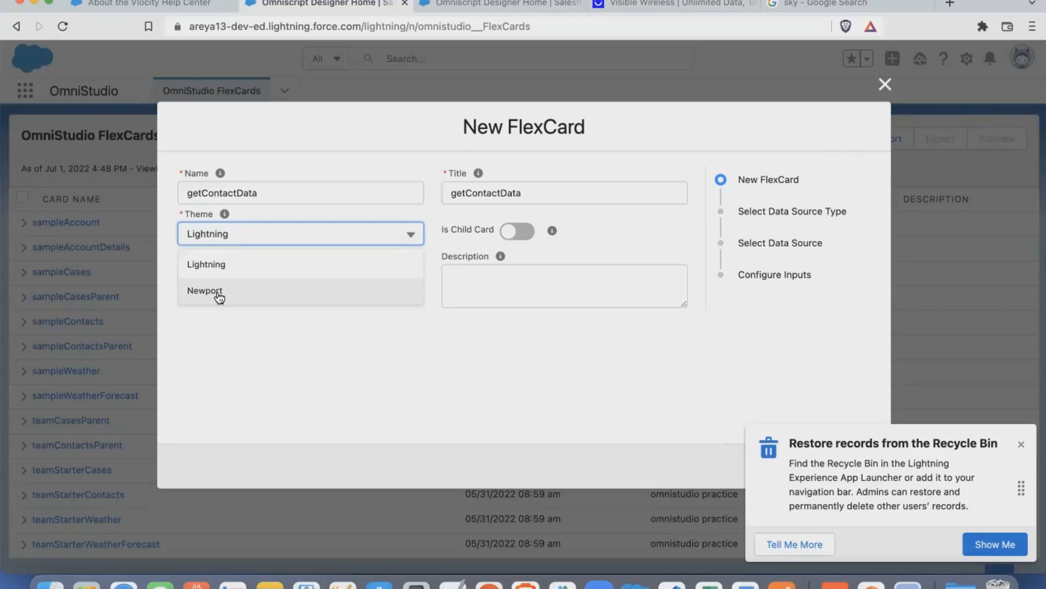
{"action": "left_click", "coordinate": [234, 262]}
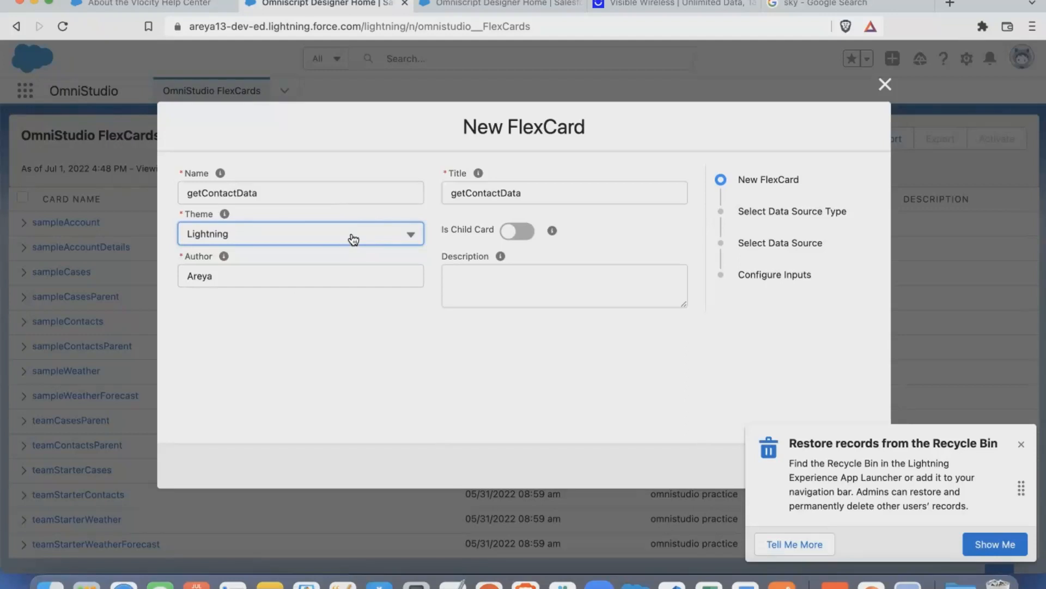
{"action": "left_click", "coordinate": [1026, 444]}
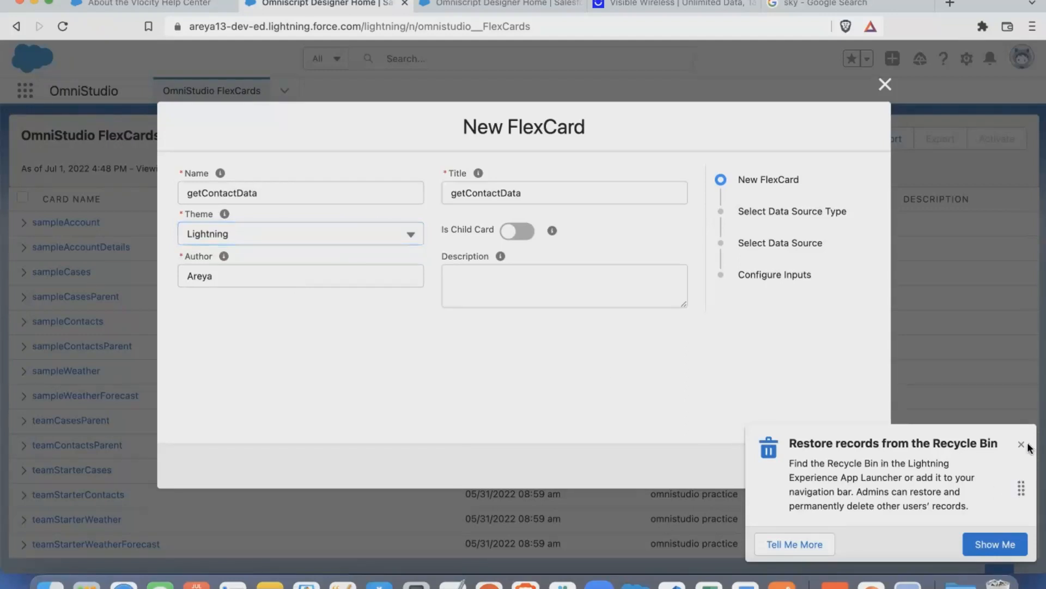
{"action": "left_click", "coordinate": [843, 466]}
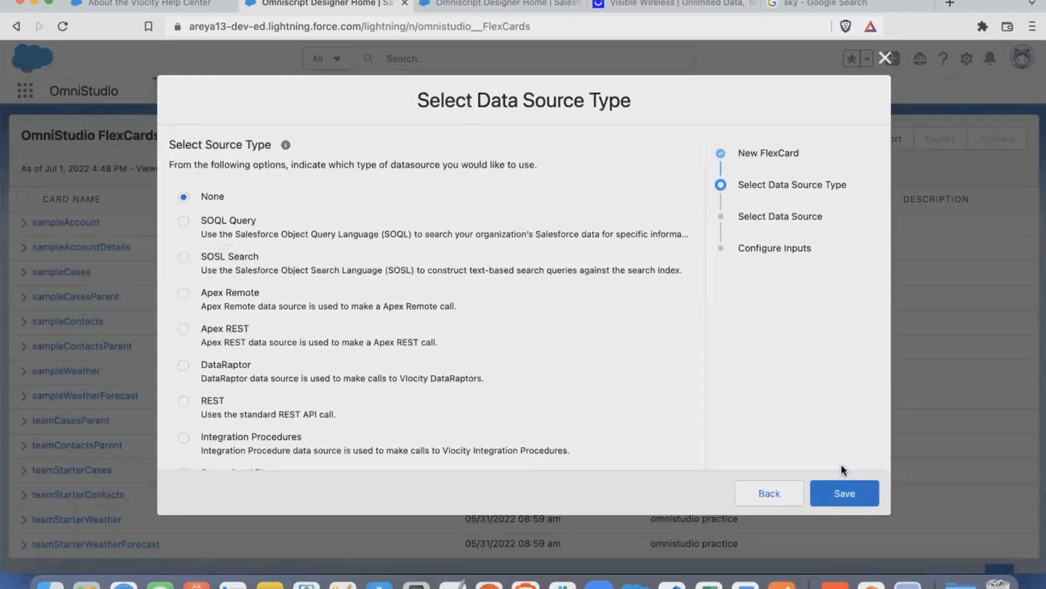
- Review the available data source types and continue with SOQL Query as the card's source
{"action": "scroll", "coordinate": [445, 375], "scroll_direction": "down", "scroll_amount": 2}
{"action": "scroll", "coordinate": [446, 376], "scroll_direction": "up", "scroll_amount": 2}
{"action": "scroll", "coordinate": [253, 279], "scroll_direction": "down", "scroll_amount": 2}
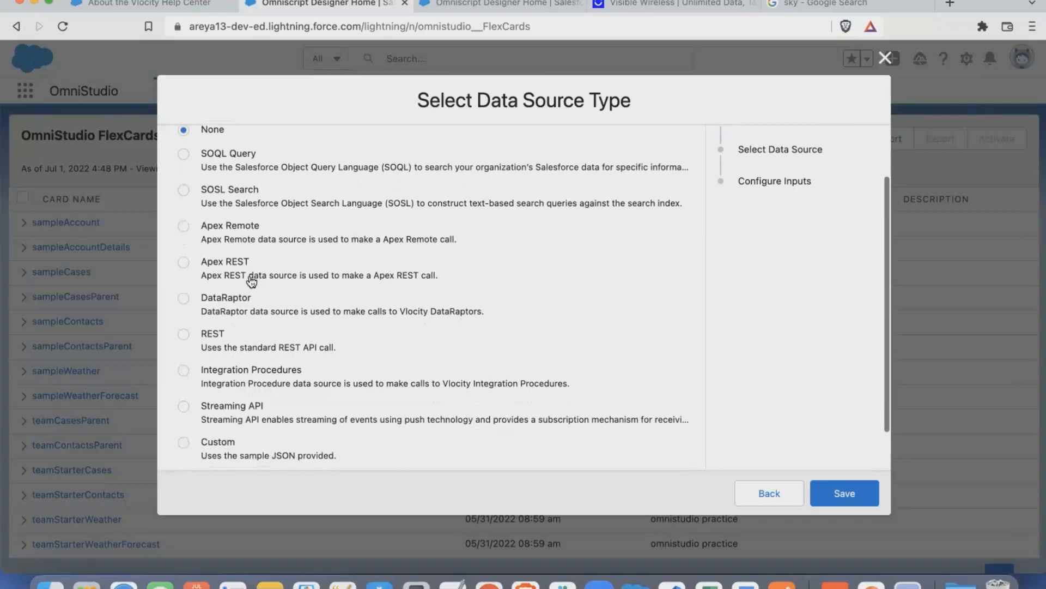
{"action": "scroll", "coordinate": [237, 344], "scroll_direction": "down", "scroll_amount": 1}
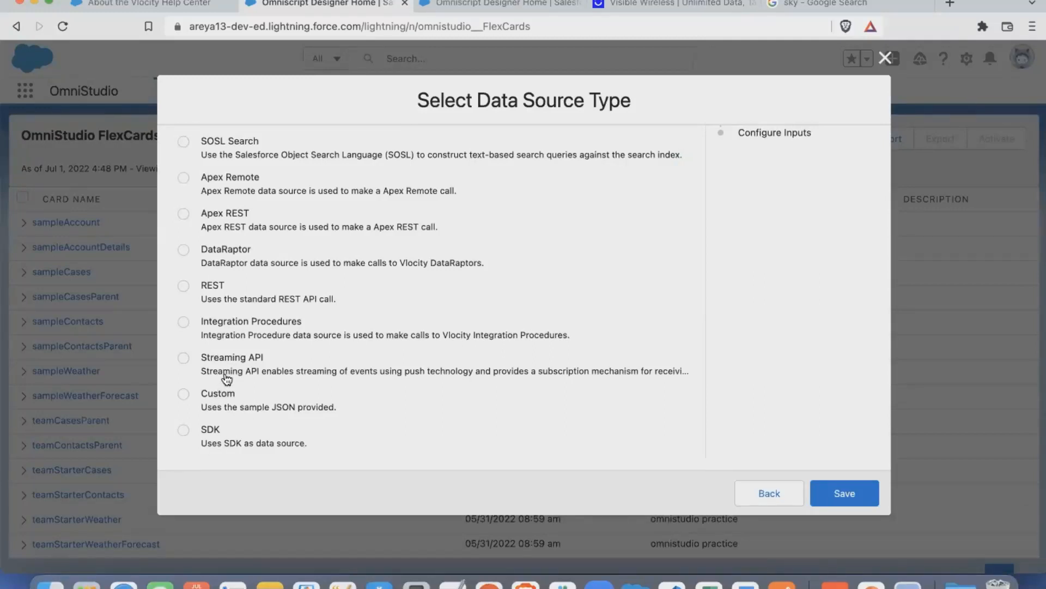
{"action": "scroll", "coordinate": [226, 379], "scroll_direction": "up", "scroll_amount": 3}
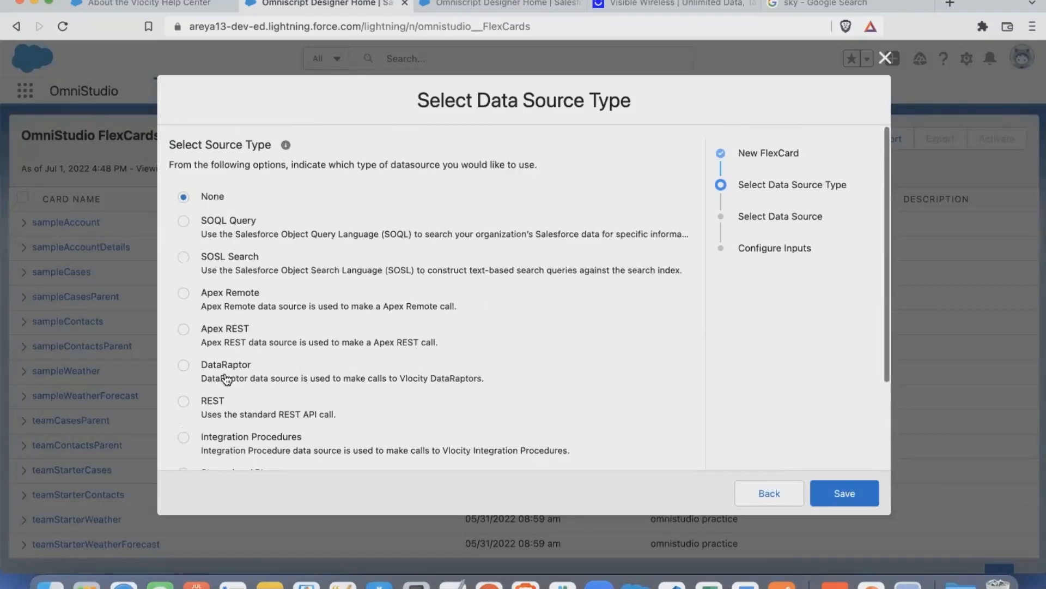
{"action": "left_click", "coordinate": [182, 223]}
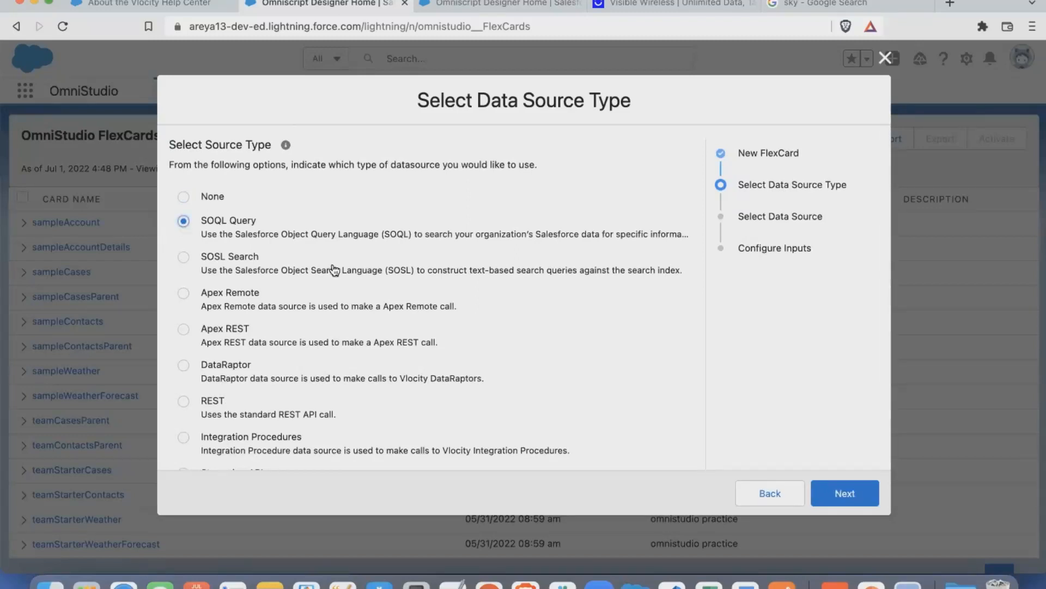
{"action": "left_click", "coordinate": [836, 493]}
- Enter the query SELECT id, name FROM Contact WHERE Id=' up to the opening quote of the ID value
{"action": "left_click", "coordinate": [354, 213]}
{"action": "type", "text": "SELECT"}
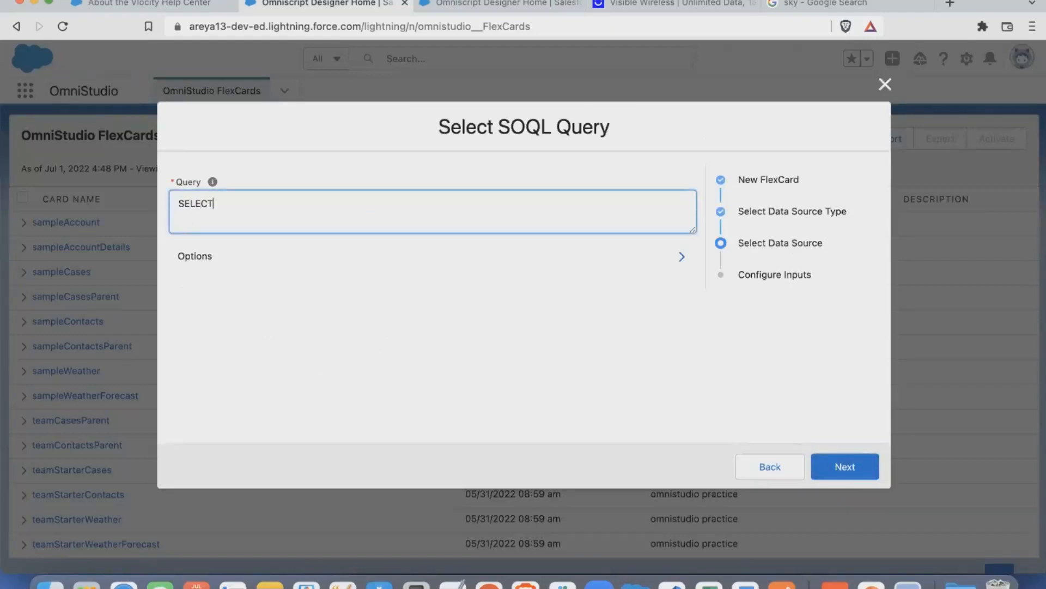
{"action": "type", "text": " id, name FROM Contact WHERE "}
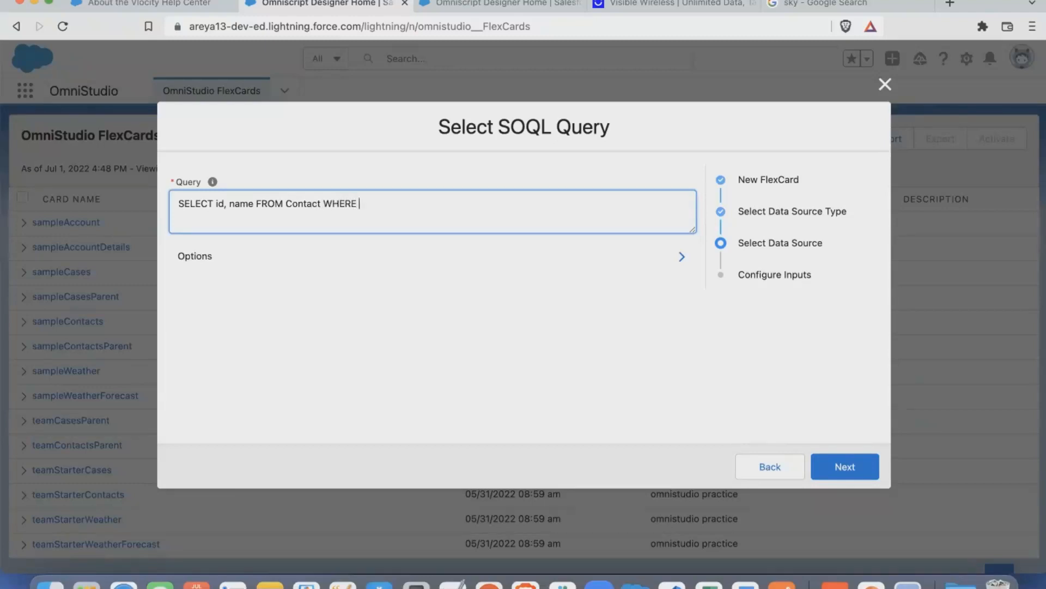
{"action": "type", "text": "Id='"}
- In the other Salesforce session, open the second record of the All Contacts list and copy its record ID from the address
{"action": "left_click", "coordinate": [453, 7]}
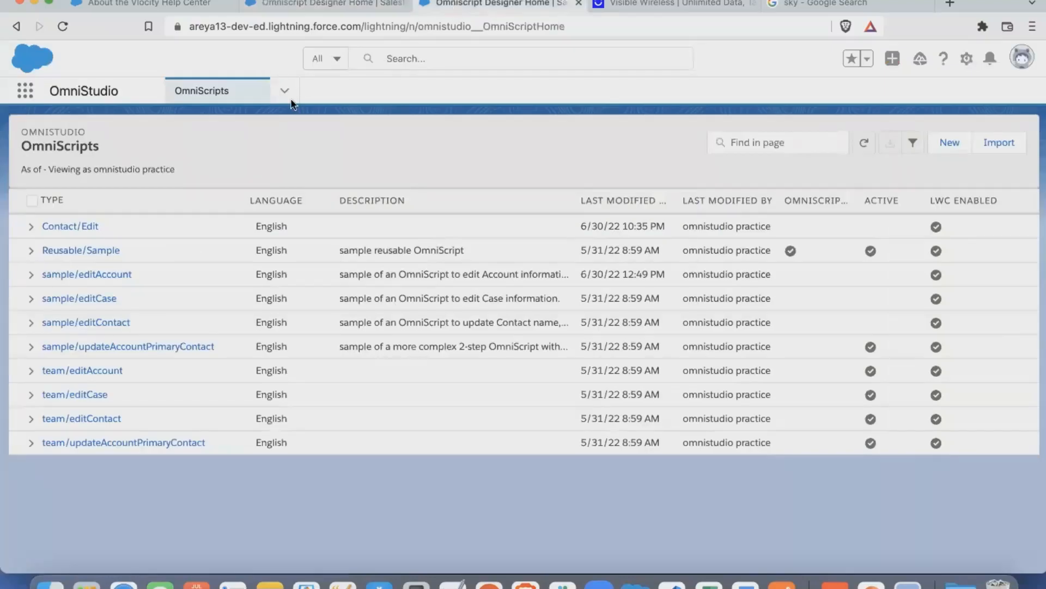
{"action": "left_click", "coordinate": [283, 93]}
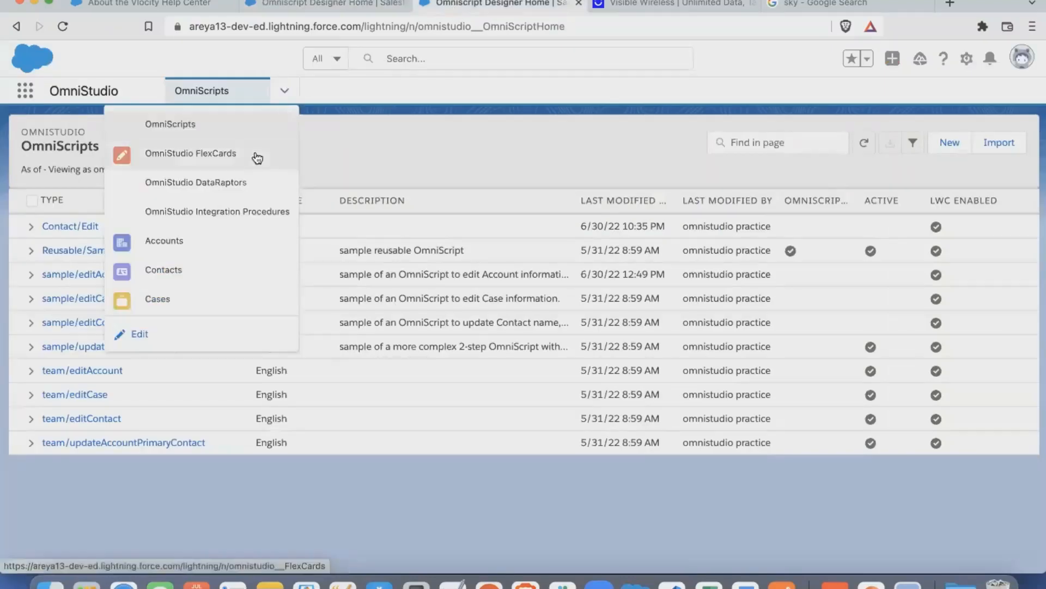
{"action": "left_click", "coordinate": [170, 280]}
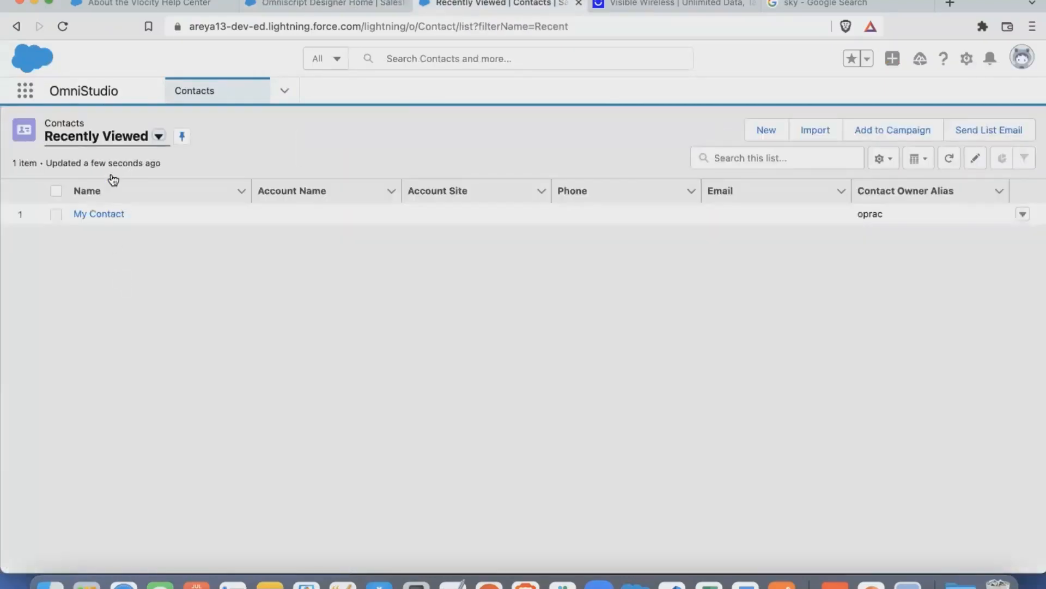
{"action": "left_click", "coordinate": [158, 136]}
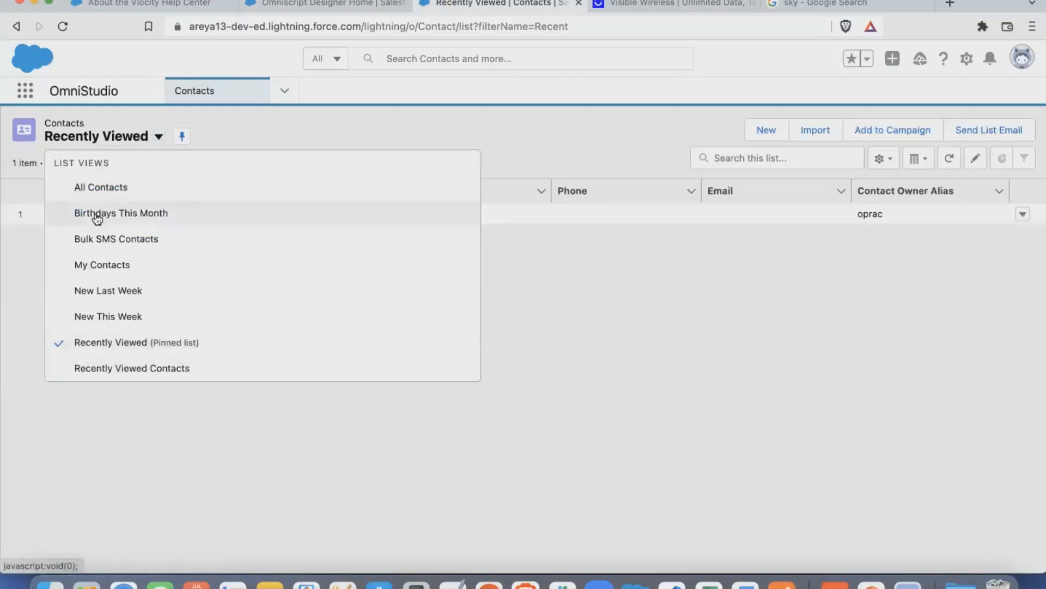
{"action": "left_click", "coordinate": [99, 185]}
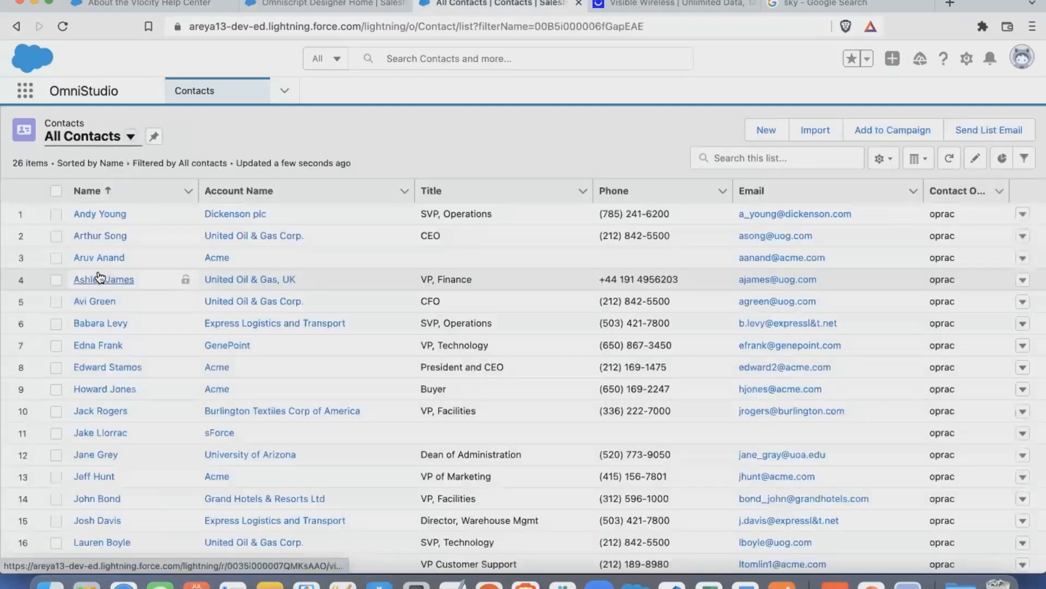
{"action": "left_click", "coordinate": [104, 234]}
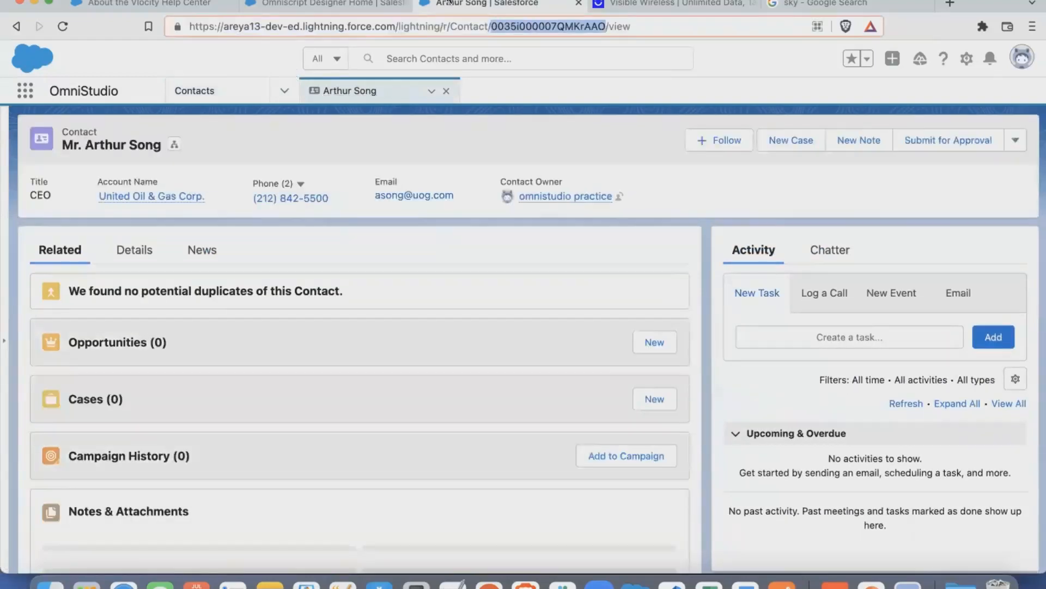
- Return to the FlexCard query, complete its Id condition with the copied contact ID and a closing quote, and continue to input configuration
{"action": "left_click", "coordinate": [360, 6]}
{"action": "type", "text": "0035i000007QMKrAAO"}
{"action": "type", "text": "'"}
{"action": "left_click", "coordinate": [834, 473]}
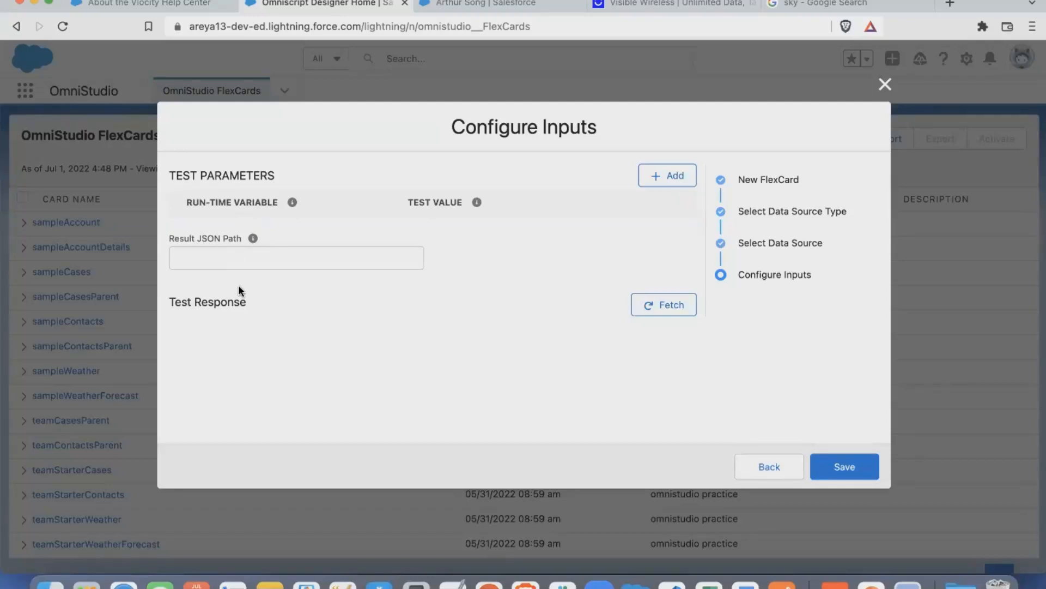
- Fetch the query's test response, examine it as JSON, and save the FlexCard
{"action": "left_click", "coordinate": [657, 310]}
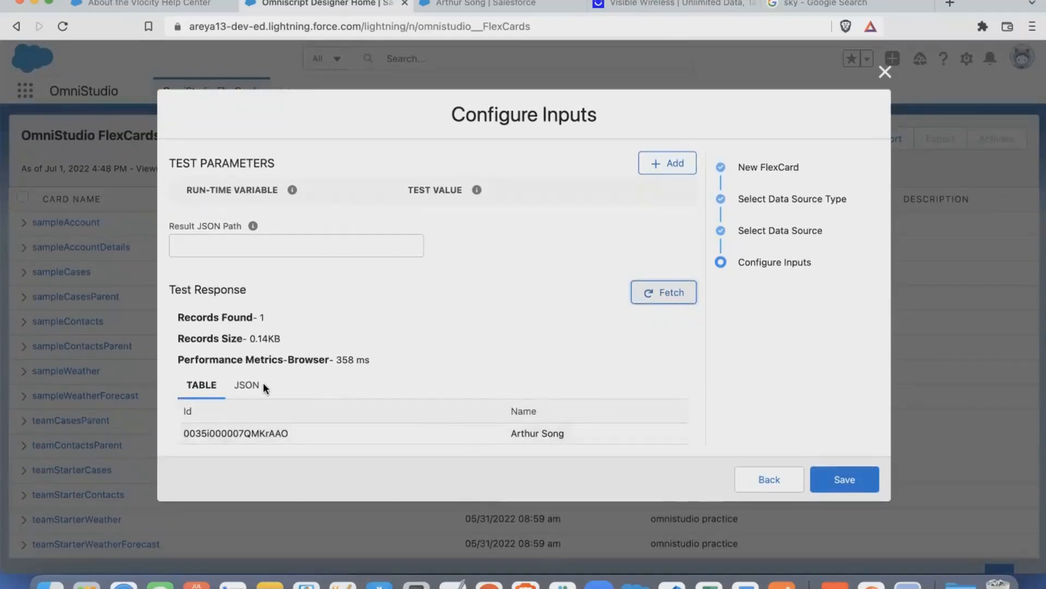
{"action": "left_click", "coordinate": [245, 387]}
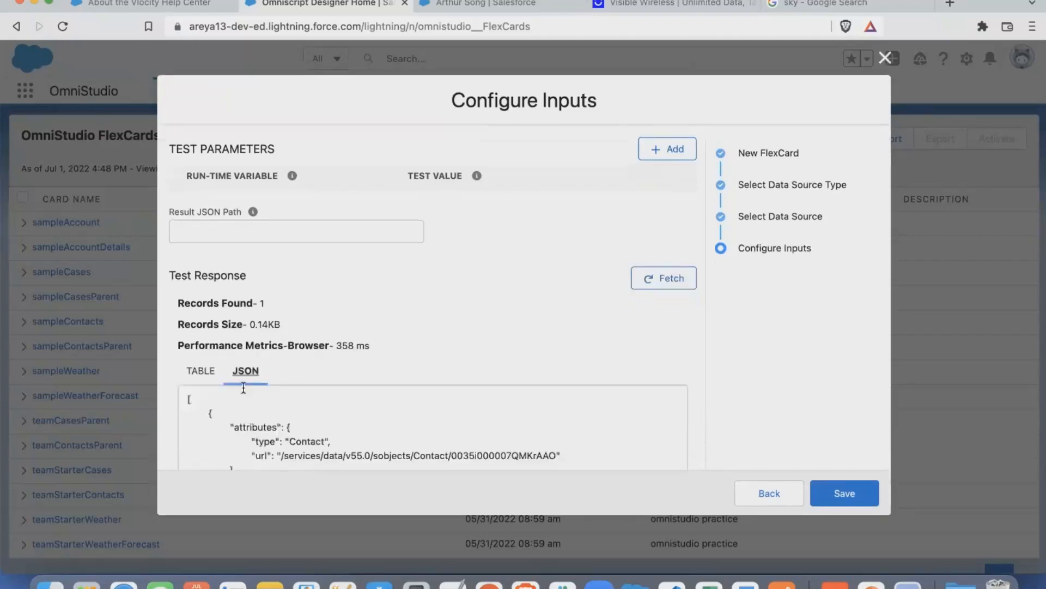
{"action": "scroll", "coordinate": [243, 387], "scroll_direction": "down", "scroll_amount": 3}
{"action": "left_click_drag", "start_coordinate": [185, 377], "coordinate": [171, 263]}
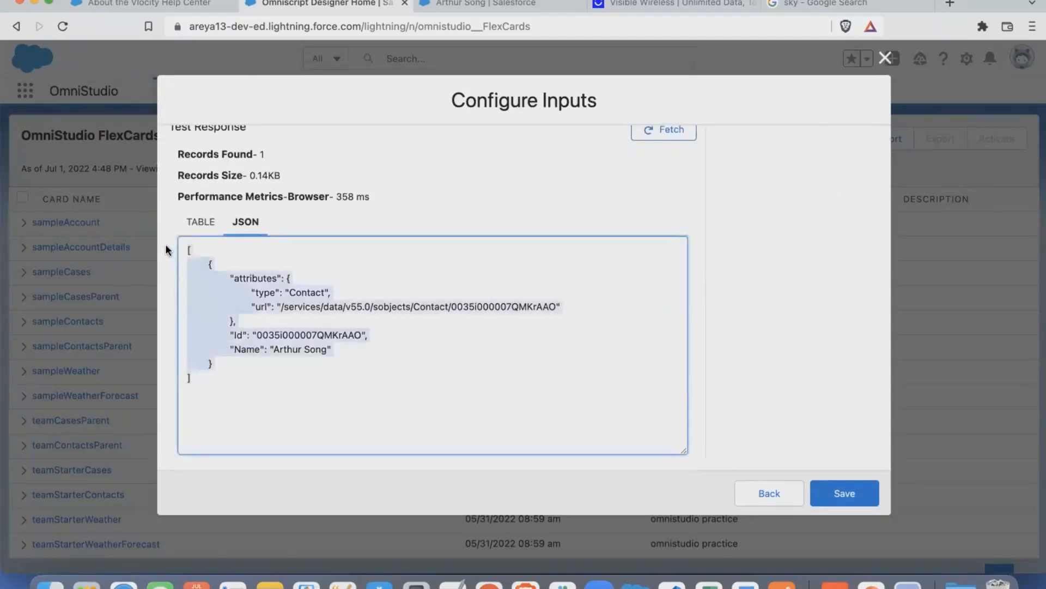
{"action": "scroll", "coordinate": [615, 305], "scroll_direction": "up", "scroll_amount": 3}
{"action": "scroll", "coordinate": [618, 307], "scroll_direction": "down", "scroll_amount": 3}
{"action": "left_click", "coordinate": [825, 484]}
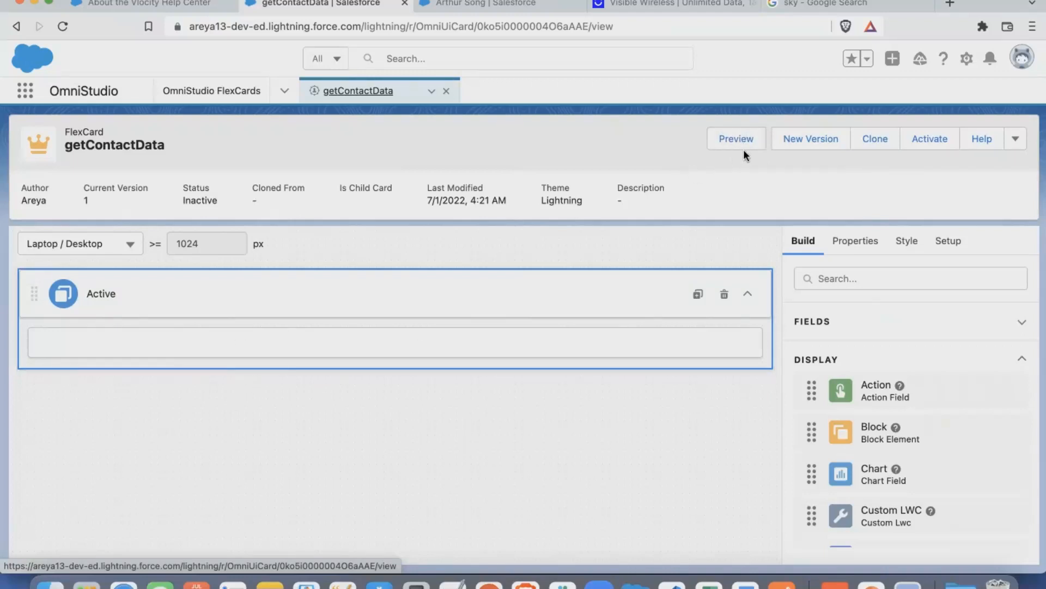
- Check the card's Publish Options and look over the additional card actions
{"action": "left_click", "coordinate": [1015, 139]}
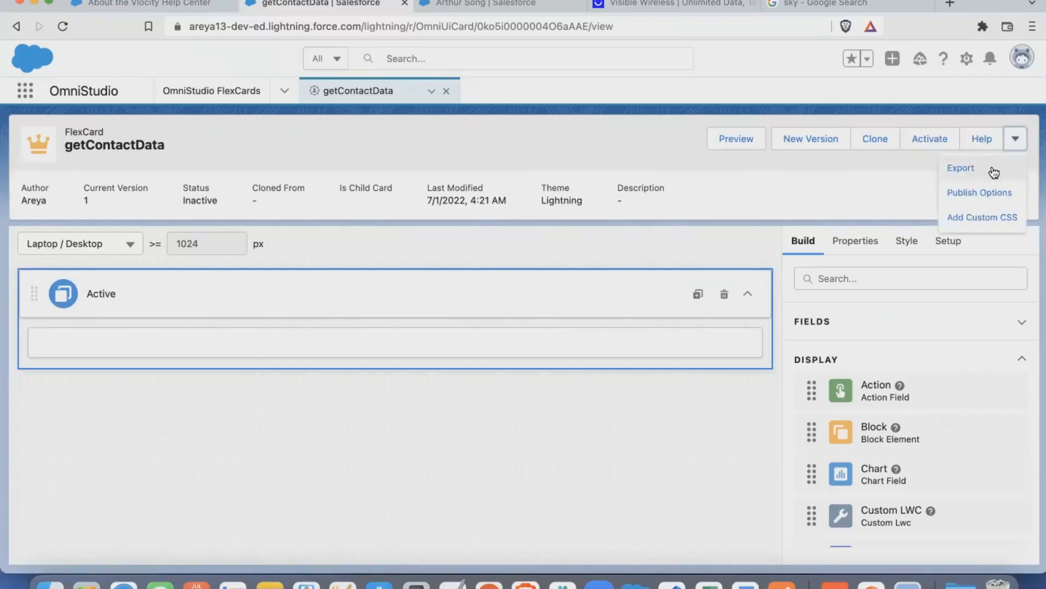
{"action": "left_click", "coordinate": [972, 194]}
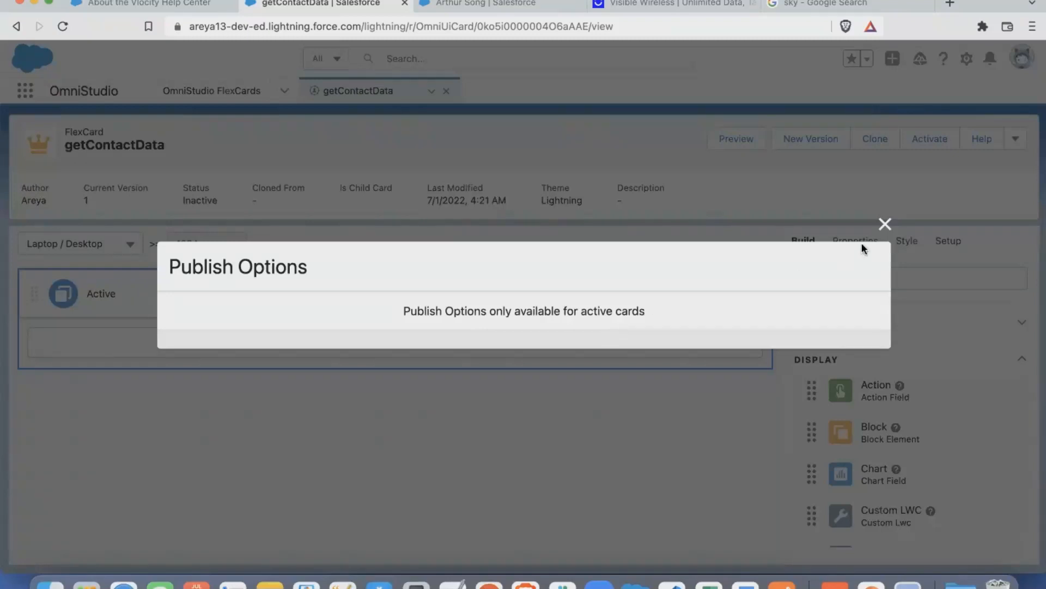
{"action": "left_click", "coordinate": [885, 224]}
{"action": "left_click", "coordinate": [1014, 144]}
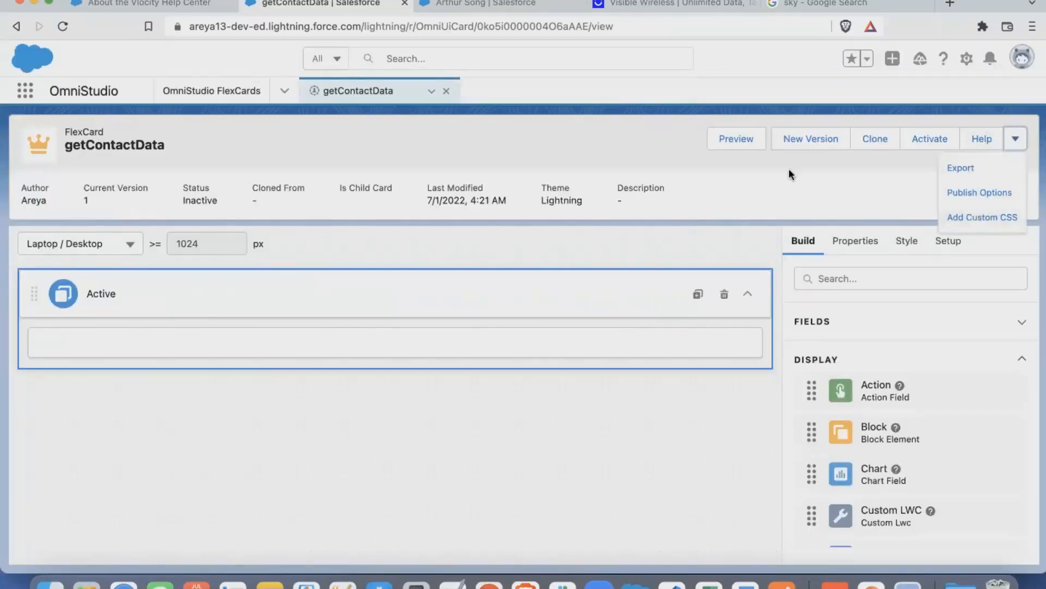
{"action": "left_click", "coordinate": [715, 192]}
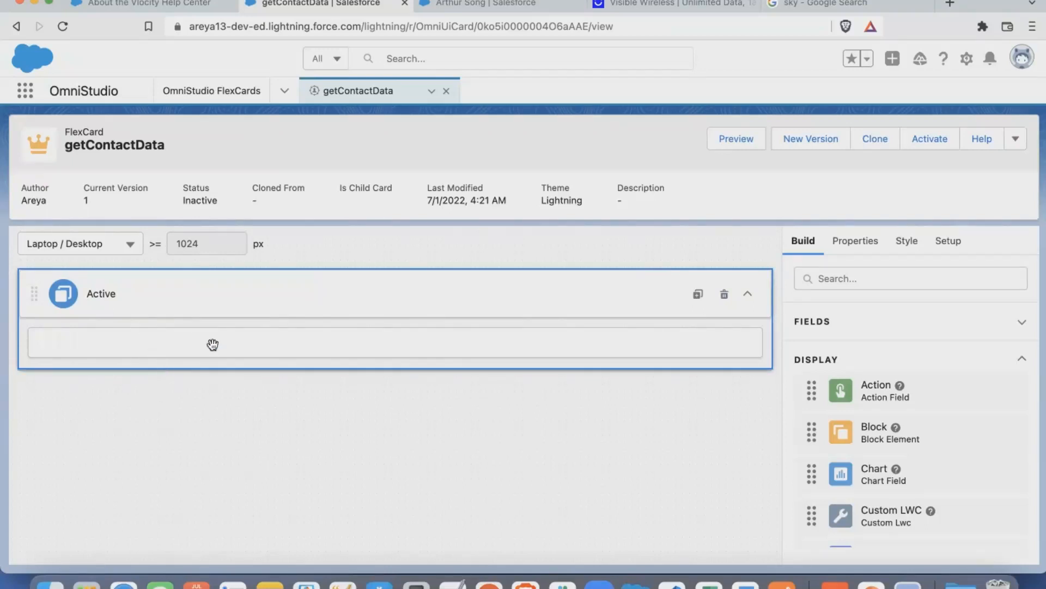
- Browse the available fields and display elements, and place a Text element in the card's Active state
{"action": "scroll", "coordinate": [835, 384], "scroll_direction": "down", "scroll_amount": 1}
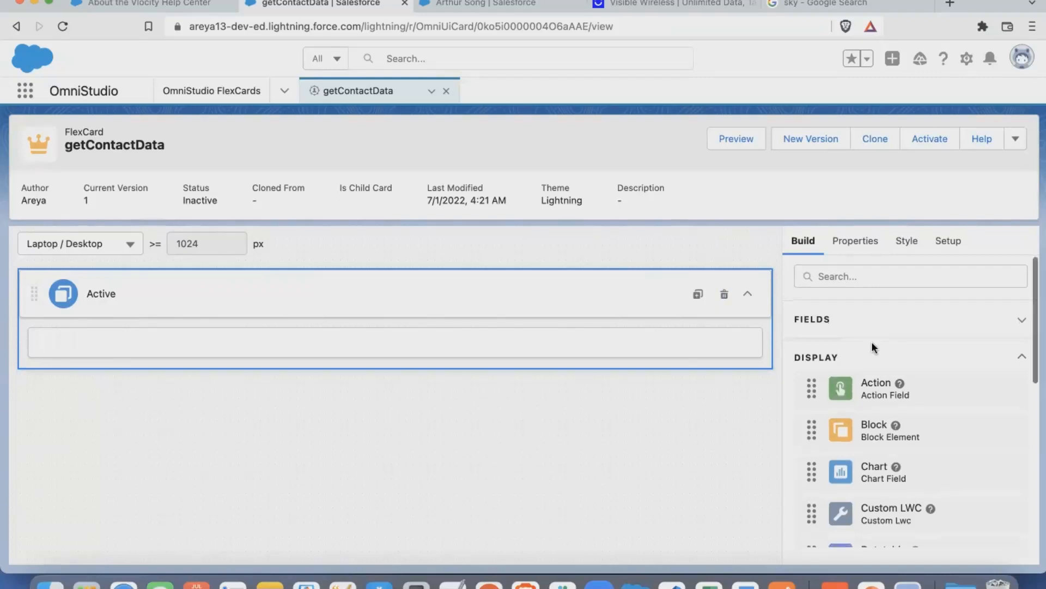
{"action": "left_click", "coordinate": [874, 359]}
{"action": "left_click", "coordinate": [848, 326]}
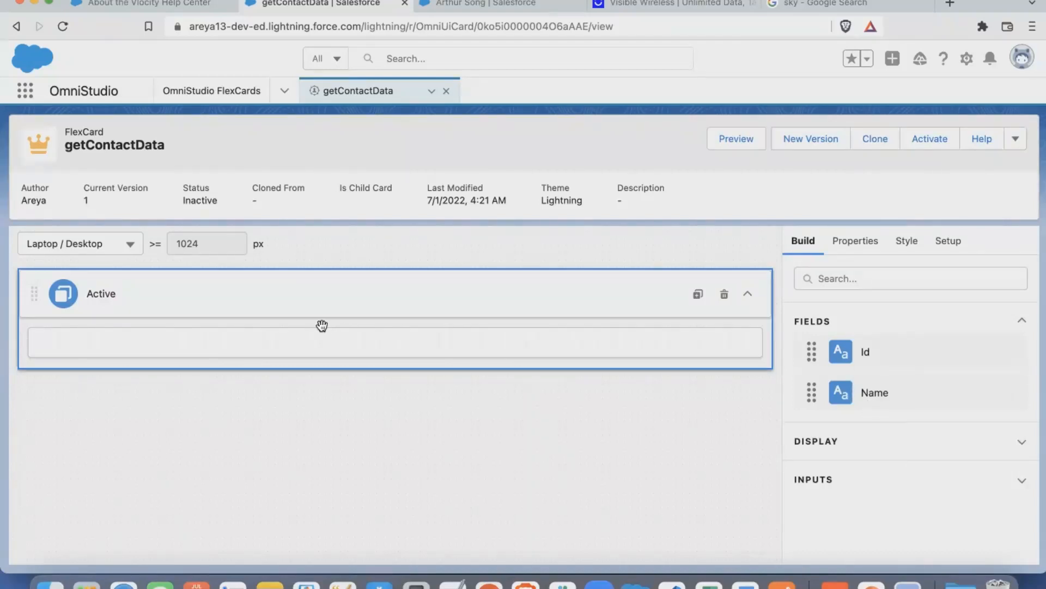
{"action": "left_click", "coordinate": [839, 446]}
{"action": "scroll", "coordinate": [837, 450], "scroll_direction": "down", "scroll_amount": 4}
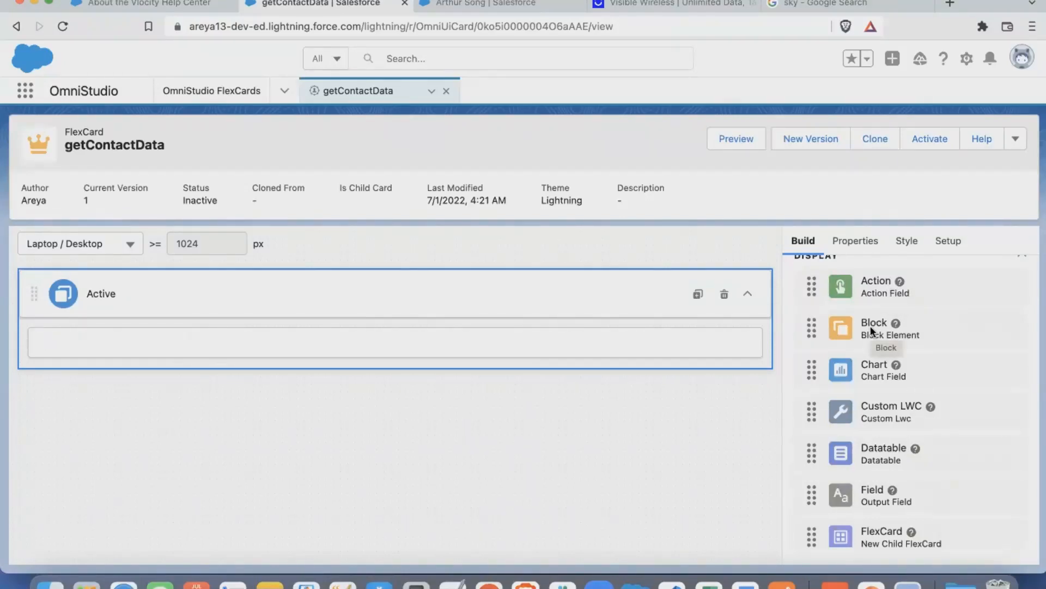
{"action": "scroll", "coordinate": [871, 337], "scroll_direction": "down", "scroll_amount": 2}
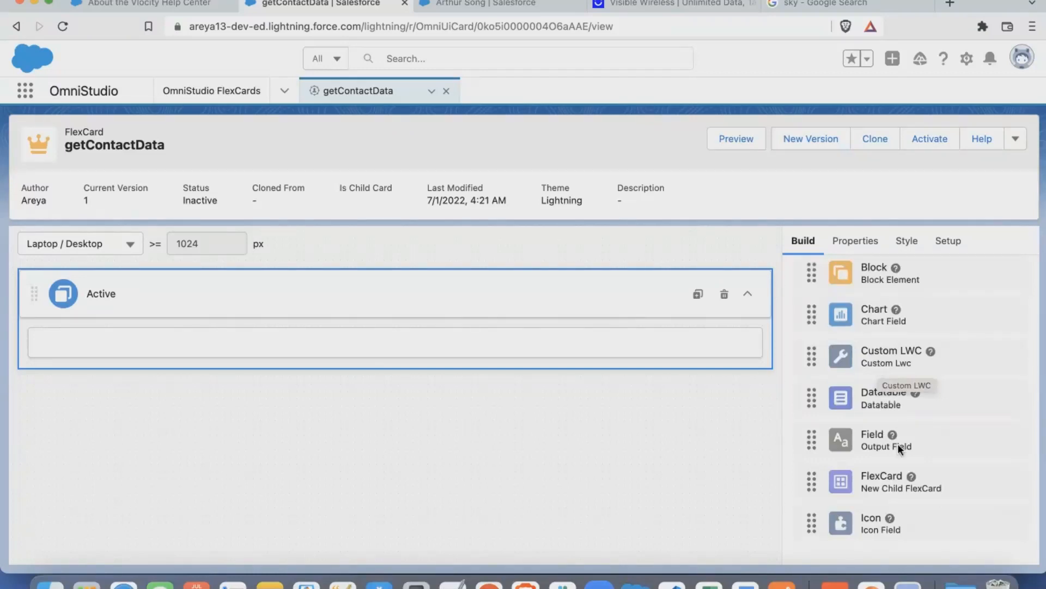
{"action": "scroll", "coordinate": [895, 433], "scroll_direction": "down", "scroll_amount": 2}
{"action": "scroll", "coordinate": [877, 484], "scroll_direction": "down", "scroll_amount": 5}
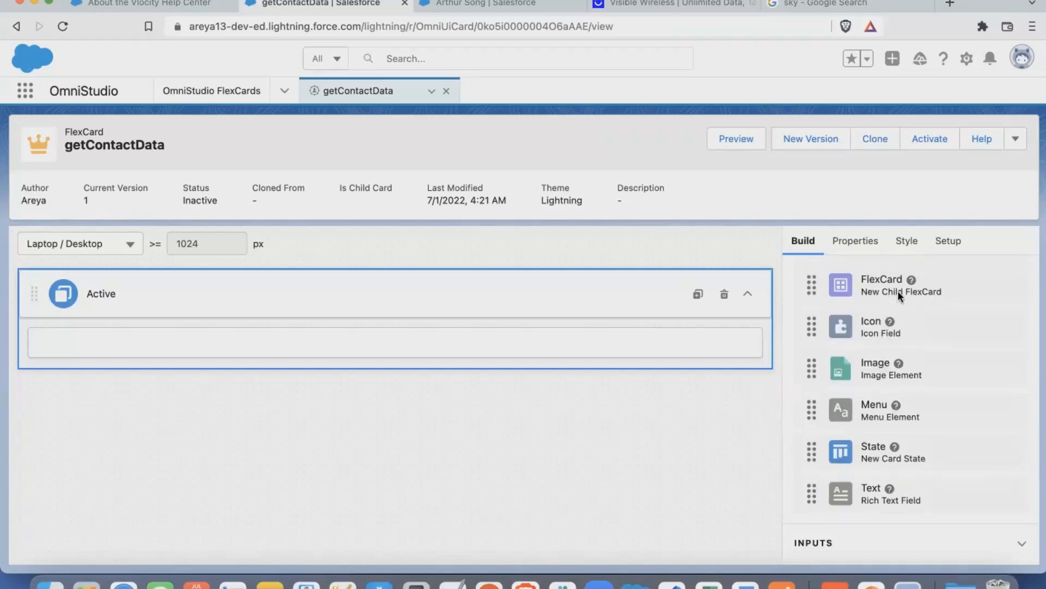
{"action": "scroll", "coordinate": [891, 338], "scroll_direction": "down", "scroll_amount": 1}
{"action": "left_click_drag", "start_coordinate": [869, 480], "coordinate": [392, 332]}
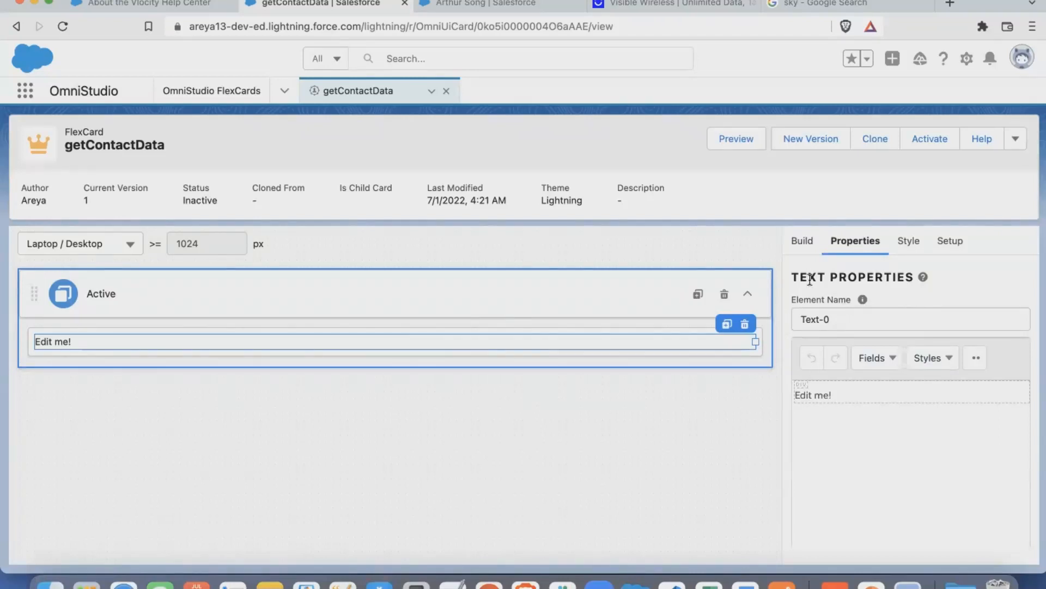
- Replace the Text element's placeholder content with the Name field
{"action": "scroll", "coordinate": [865, 398], "scroll_direction": "down", "scroll_amount": 3}
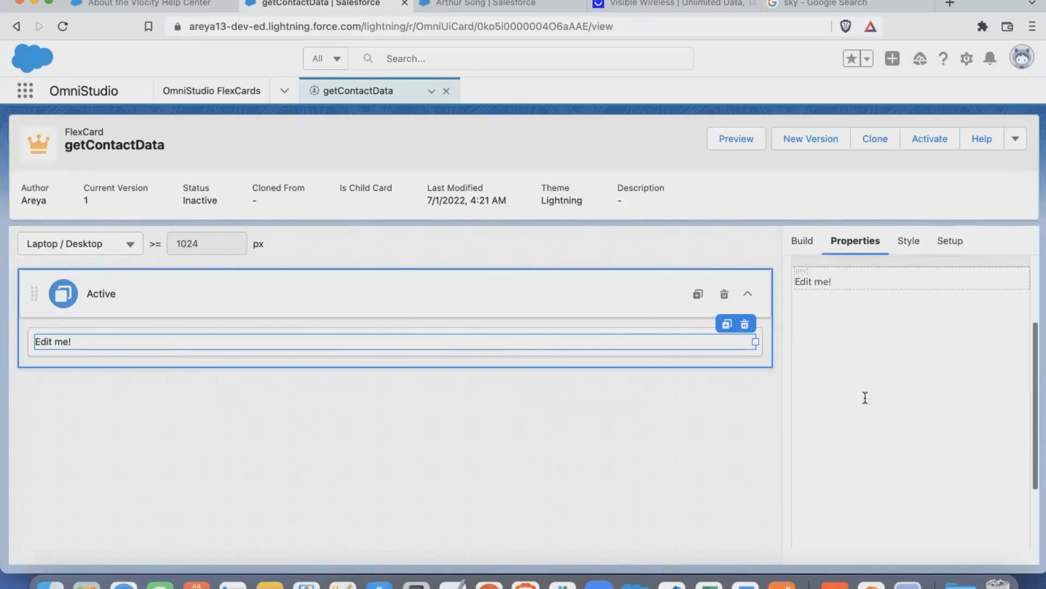
{"action": "scroll", "coordinate": [865, 398], "scroll_direction": "up", "scroll_amount": 2}
{"action": "scroll", "coordinate": [865, 399], "scroll_direction": "up", "scroll_amount": 1}
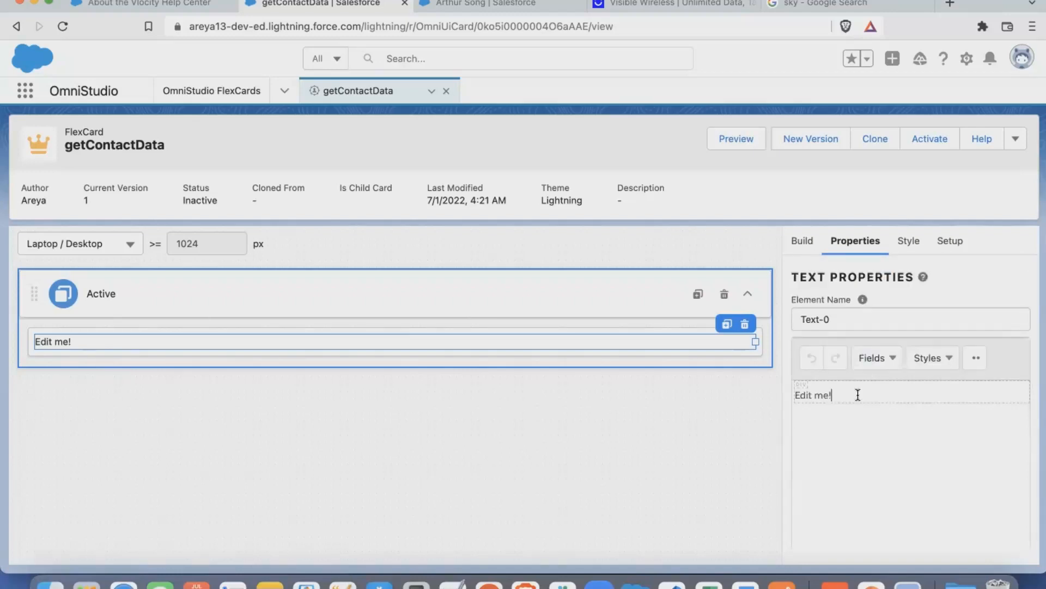
{"action": "triple_click", "coordinate": [858, 394]}
{"action": "left_click", "coordinate": [875, 357]}
{"action": "left_click", "coordinate": [886, 406]}
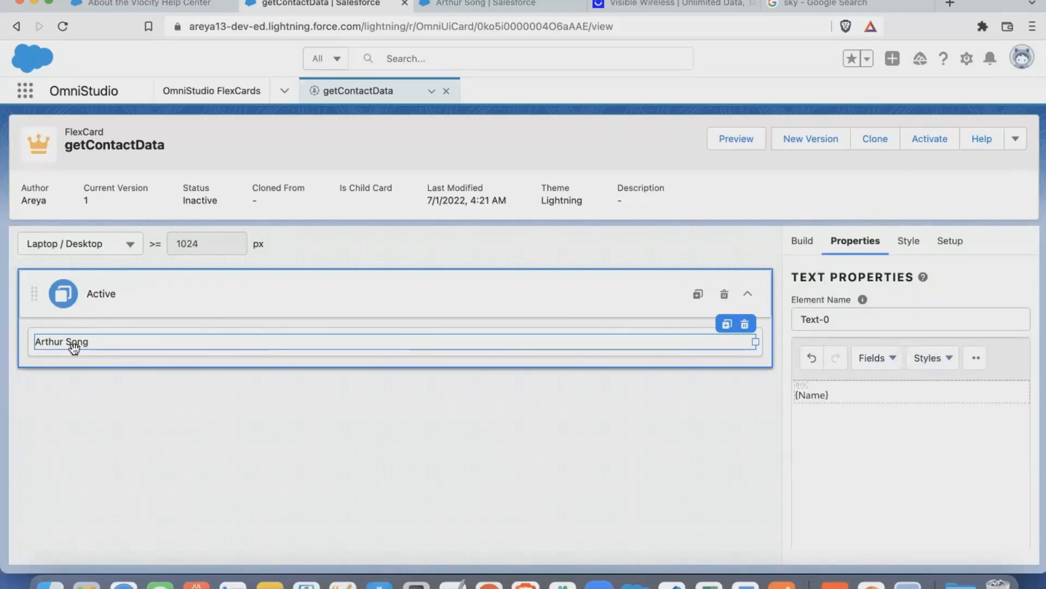
- Resize the Name Text element to half the card's width, spanning 6 of 12 columns
{"action": "left_click", "coordinate": [88, 358]}
{"action": "left_click", "coordinate": [904, 242]}
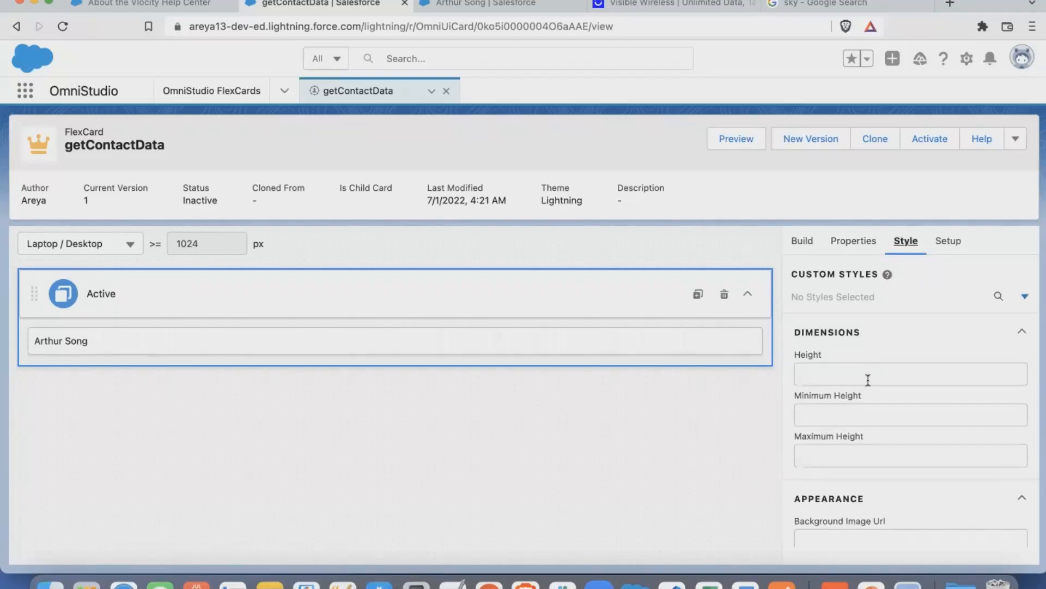
{"action": "left_click", "coordinate": [663, 344]}
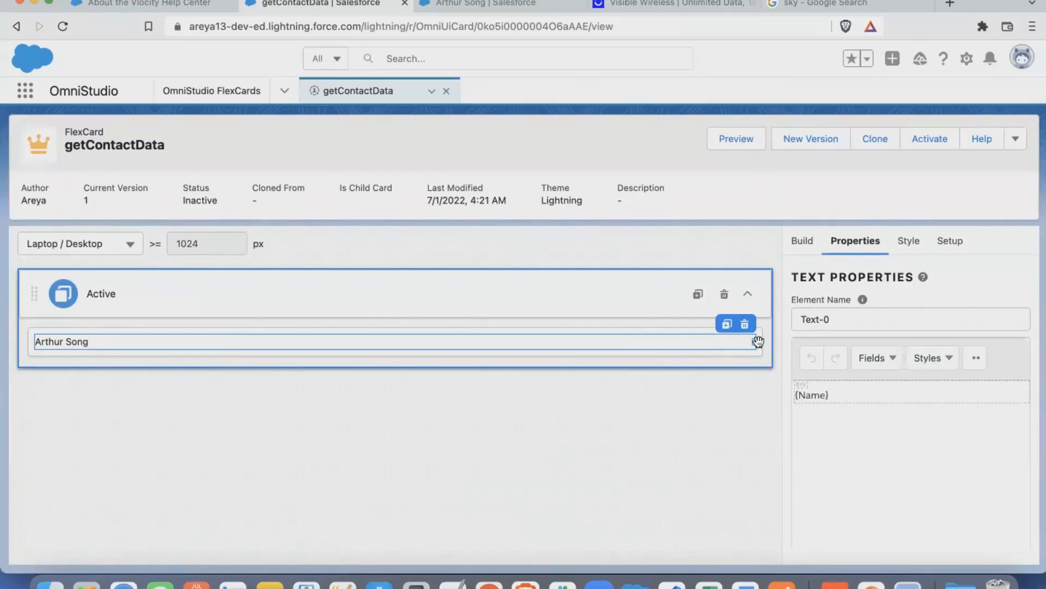
{"action": "left_click", "coordinate": [904, 246]}
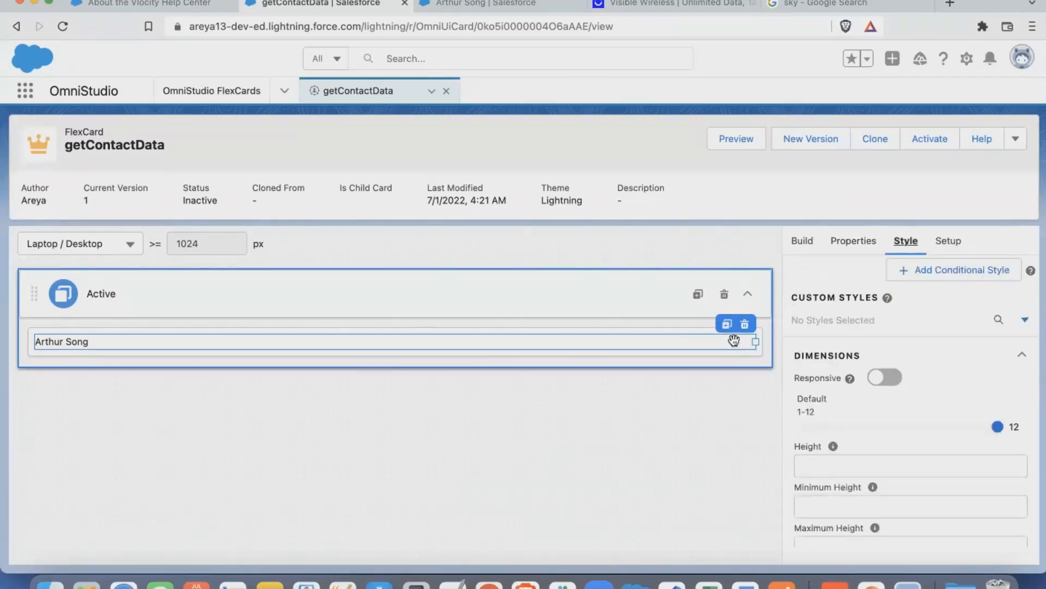
{"action": "left_click_drag", "start_coordinate": [755, 341], "coordinate": [379, 341]}
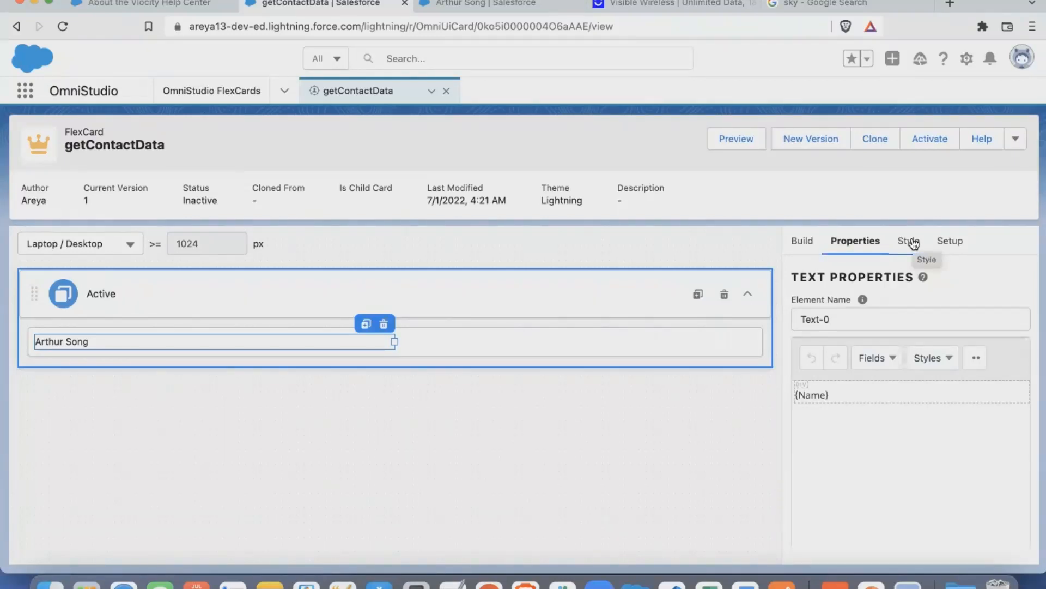
- Make the Text element's dimensions responsive and set its Large (>=1024px) width to 7 columns
{"action": "left_click", "coordinate": [913, 242]}
{"action": "scroll", "coordinate": [883, 338], "scroll_direction": "down", "scroll_amount": 2}
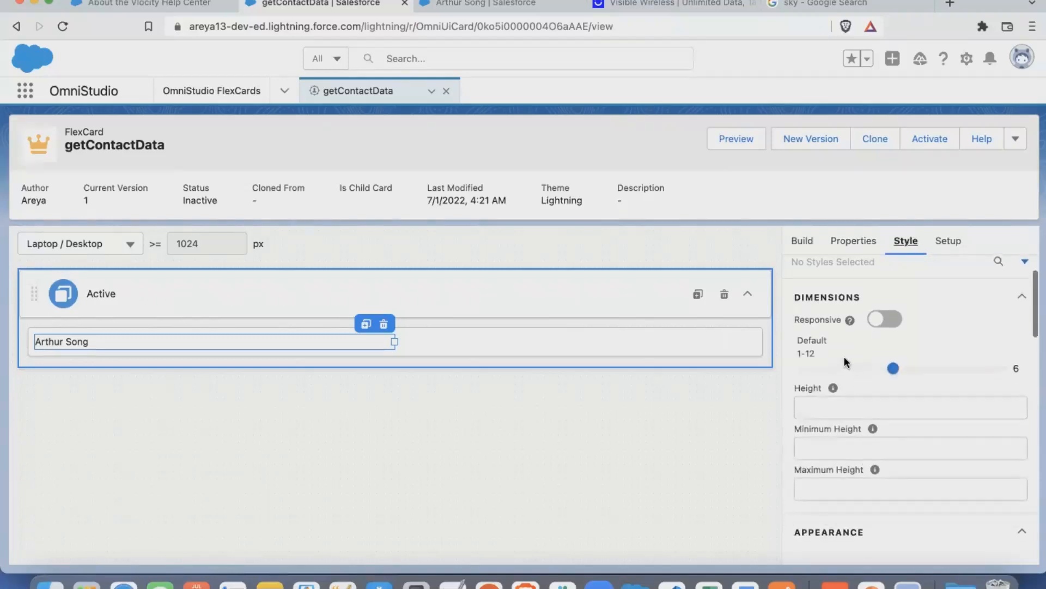
{"action": "left_click", "coordinate": [885, 321]}
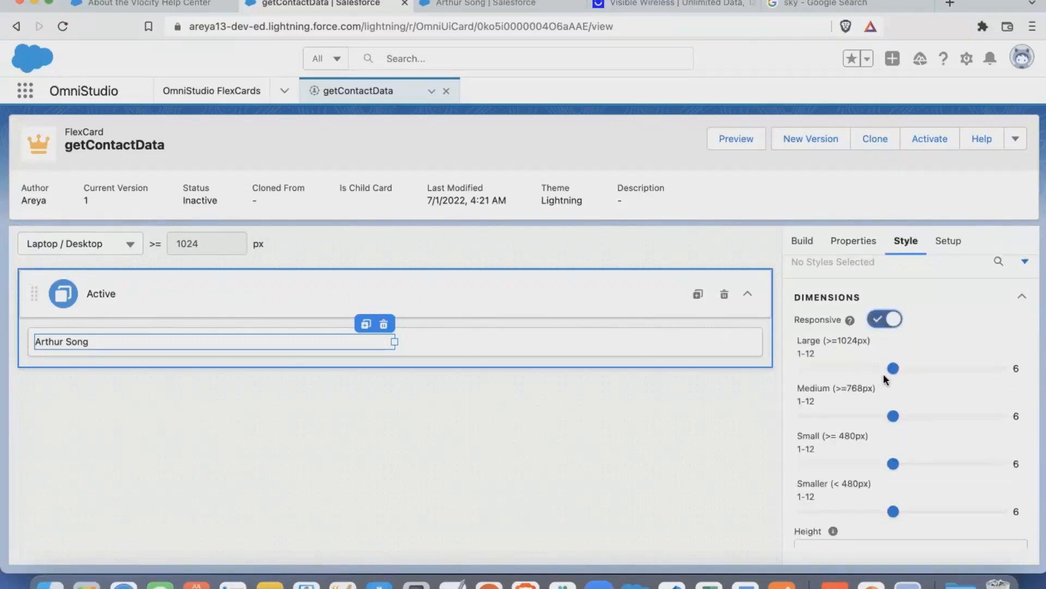
{"action": "mouse_move", "coordinate": [892, 368]}
{"action": "left_mouse_down"}
{"action": "mouse_move", "coordinate": [969, 377]}
{"action": "mouse_move", "coordinate": [912, 369]}
{"action": "left_mouse_up"}
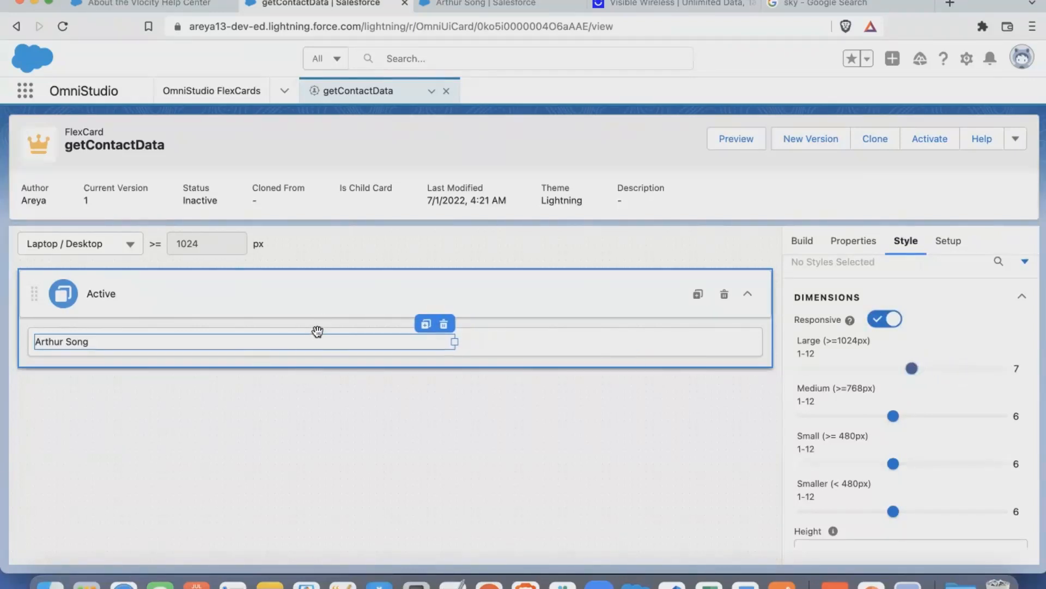
- Set the Text element's text color to red, #D00C0C
{"action": "scroll", "coordinate": [916, 424], "scroll_direction": "down", "scroll_amount": 2}
{"action": "scroll", "coordinate": [917, 424], "scroll_direction": "down", "scroll_amount": 8}
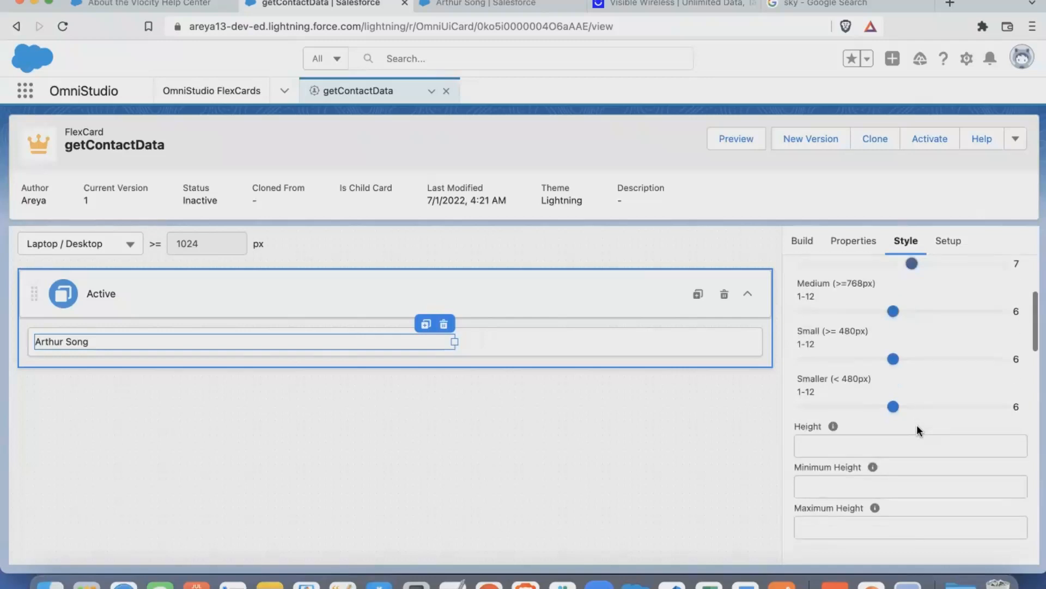
{"action": "scroll", "coordinate": [873, 423], "scroll_direction": "down", "scroll_amount": 6}
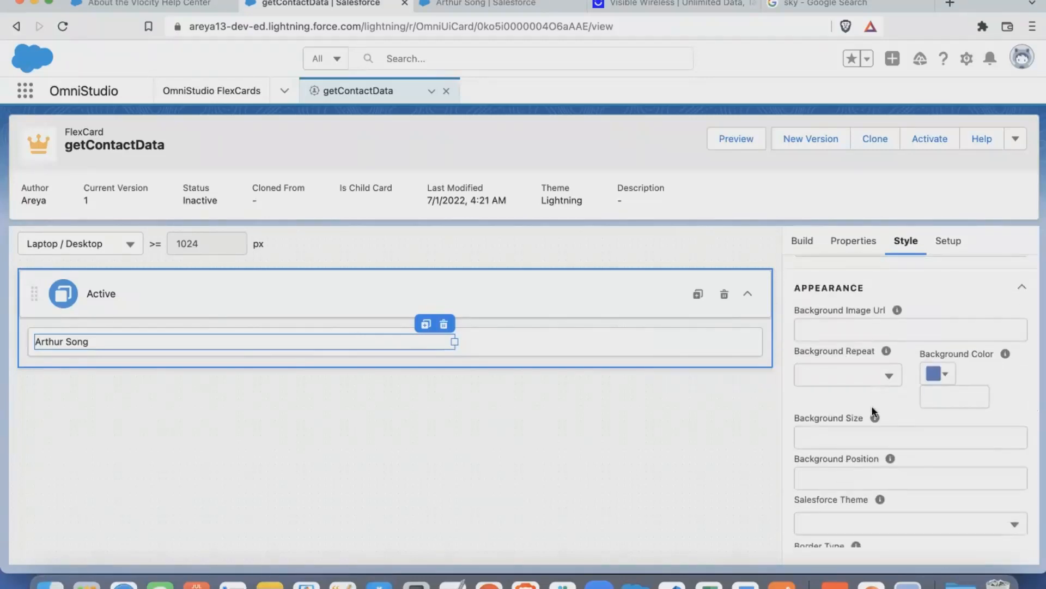
{"action": "scroll", "coordinate": [869, 431], "scroll_direction": "down", "scroll_amount": 4}
{"action": "scroll", "coordinate": [853, 422], "scroll_direction": "down", "scroll_amount": 3}
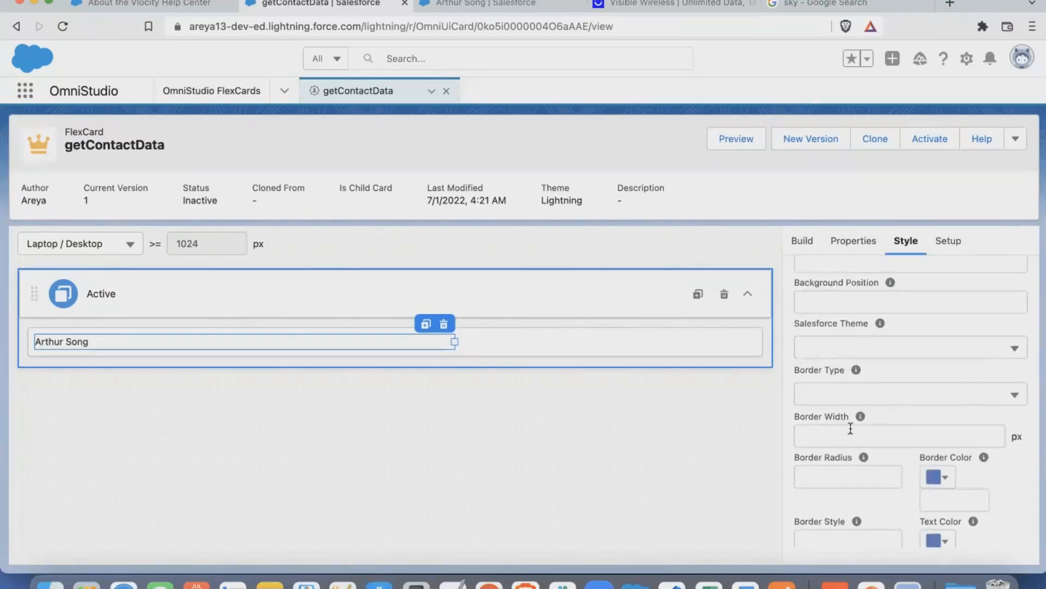
{"action": "scroll", "coordinate": [850, 428], "scroll_direction": "down", "scroll_amount": 2}
{"action": "scroll", "coordinate": [850, 427], "scroll_direction": "down", "scroll_amount": 3}
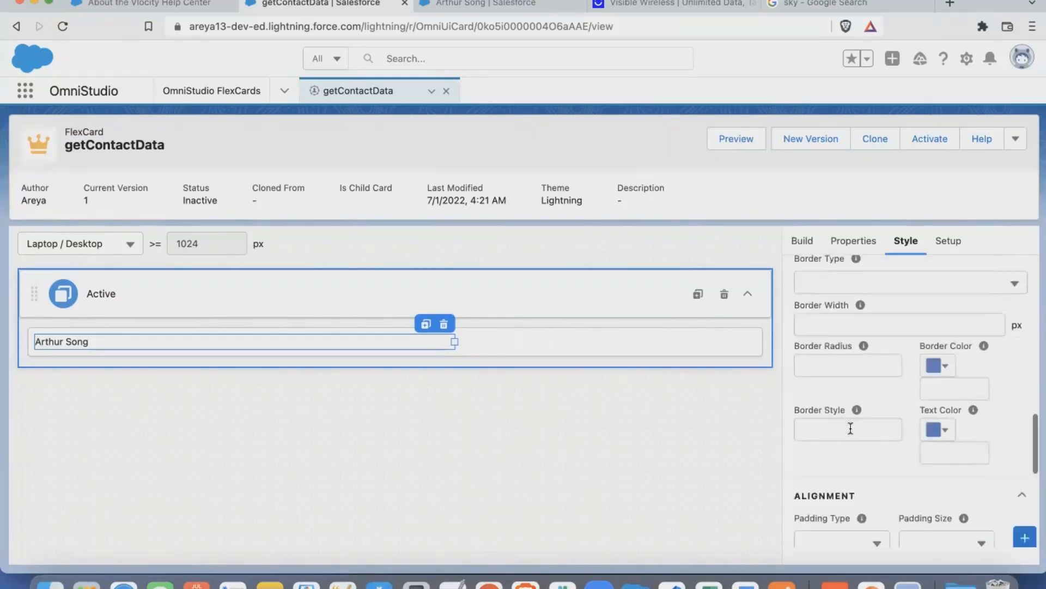
{"action": "left_click", "coordinate": [934, 435]}
{"action": "left_click_drag", "start_coordinate": [817, 493], "coordinate": [935, 460]}
{"action": "scroll", "coordinate": [935, 460], "scroll_direction": "down", "scroll_amount": 3}
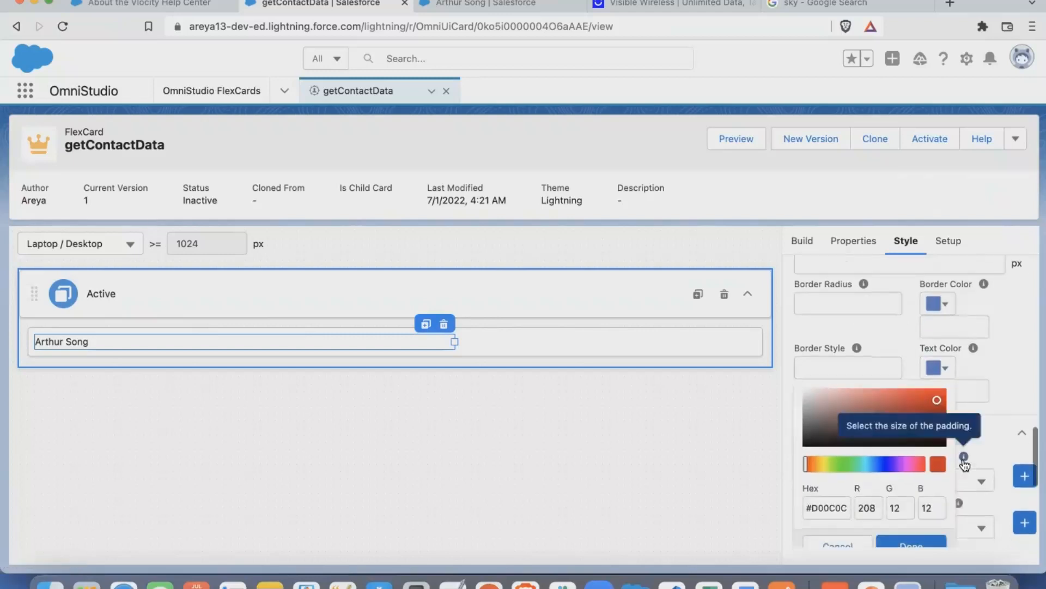
{"action": "left_click", "coordinate": [924, 545]}
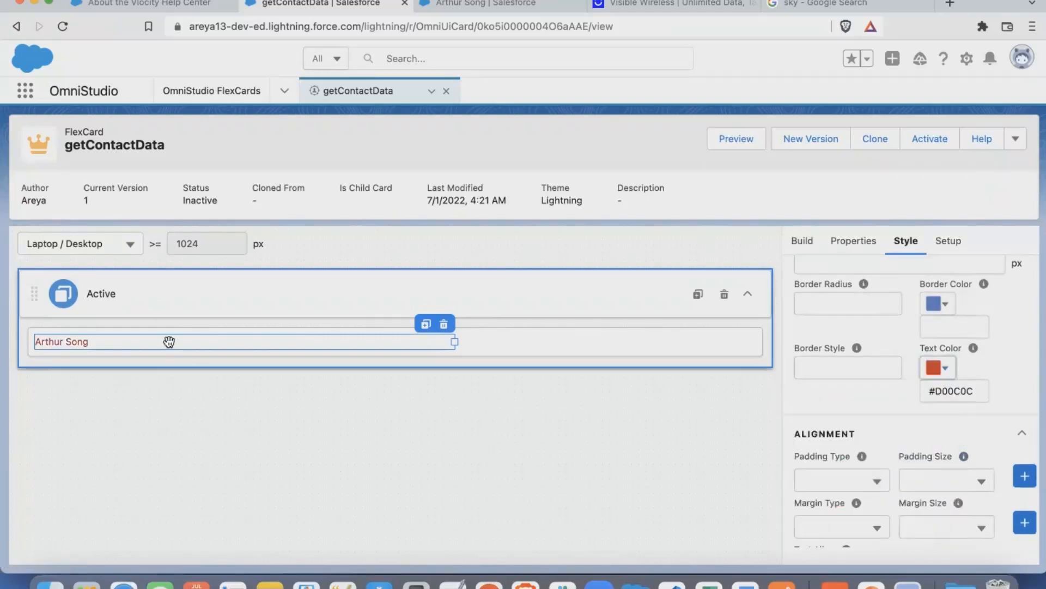
- Set the Text element's text alignment to Left and look over its custom CSS options
{"action": "scroll", "coordinate": [924, 408], "scroll_direction": "down", "scroll_amount": 5}
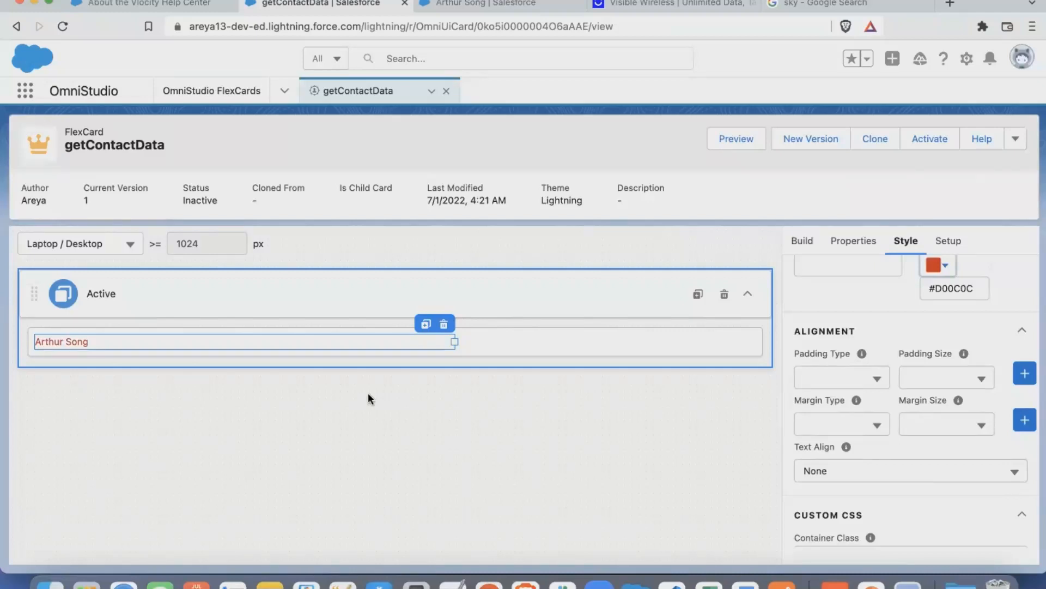
{"action": "scroll", "coordinate": [799, 460], "scroll_direction": "down", "scroll_amount": 3}
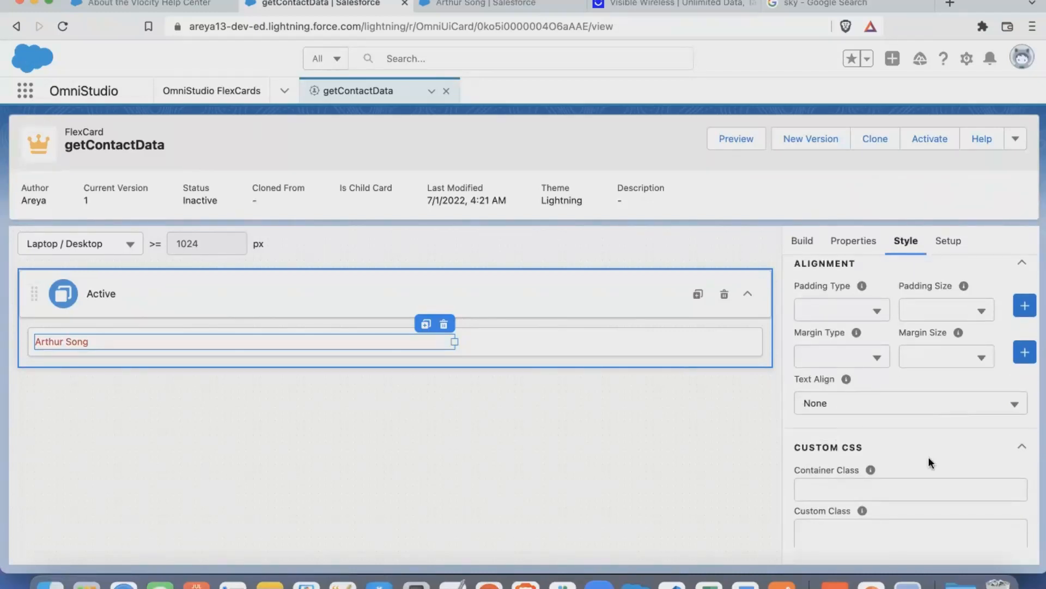
{"action": "scroll", "coordinate": [928, 458], "scroll_direction": "down", "scroll_amount": 4}
{"action": "left_click", "coordinate": [902, 315]}
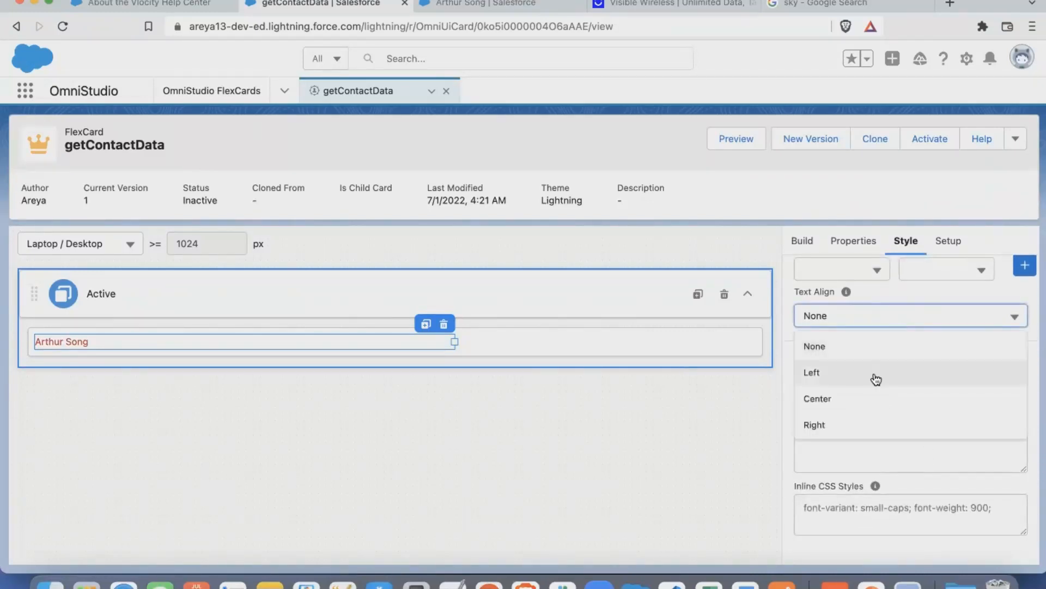
{"action": "left_click", "coordinate": [875, 376]}
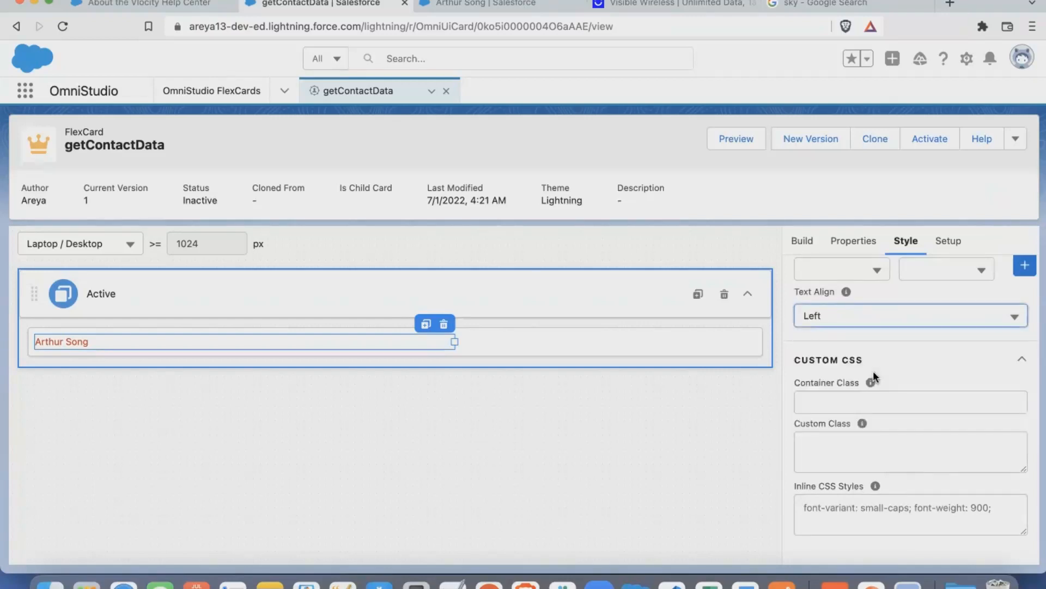
{"action": "left_click", "coordinate": [892, 322]}
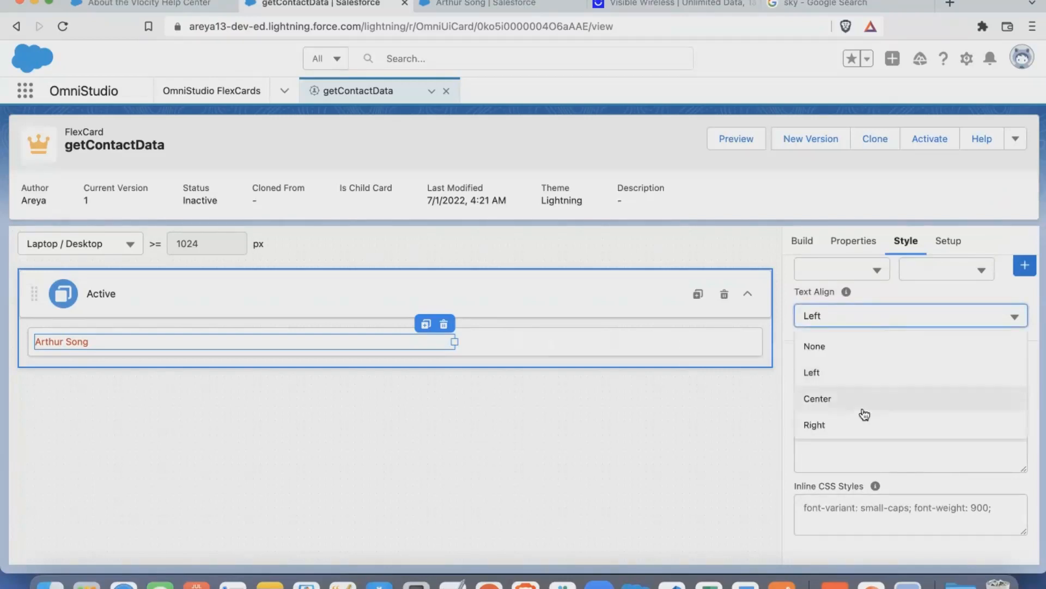
{"action": "left_click", "coordinate": [978, 295]}
{"action": "scroll", "coordinate": [918, 428], "scroll_direction": "down", "scroll_amount": 1}
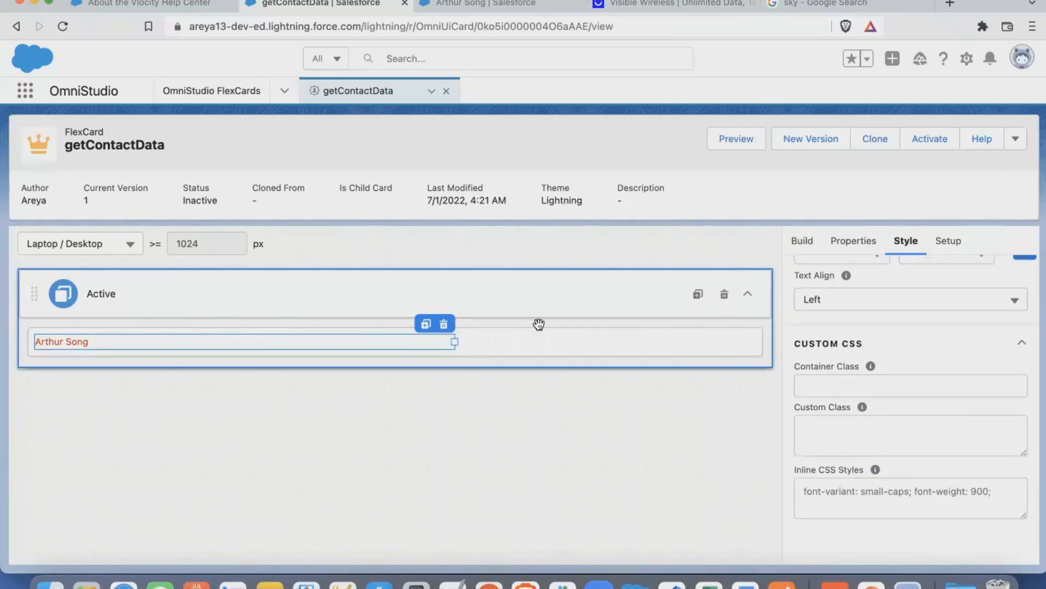
- Review the Text element's properties and style, and the card's general properties down to its Width Resize Listener option
{"action": "left_click", "coordinate": [450, 342]}
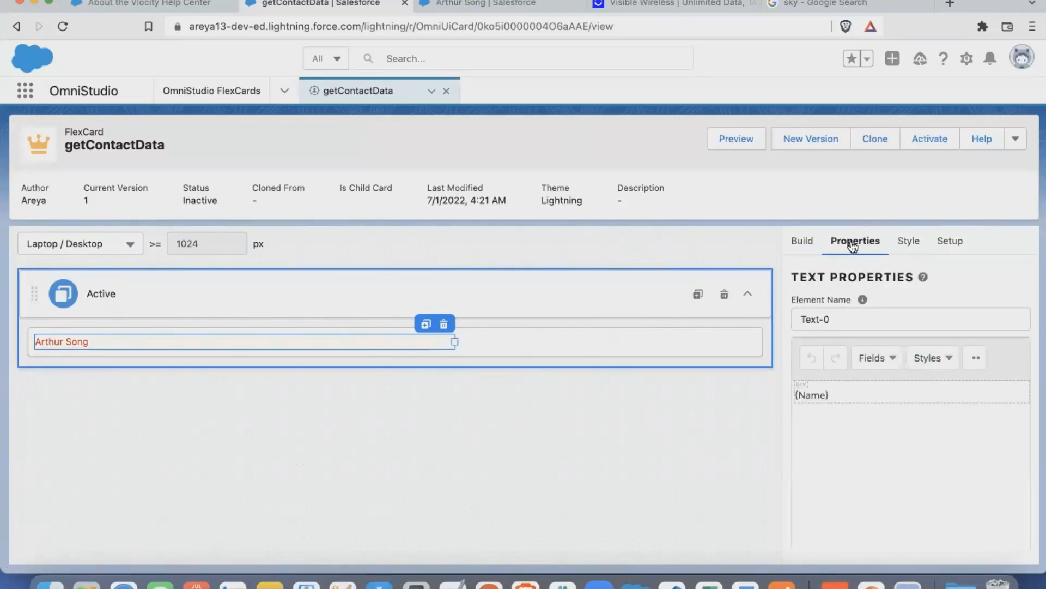
{"action": "left_click", "coordinate": [915, 247]}
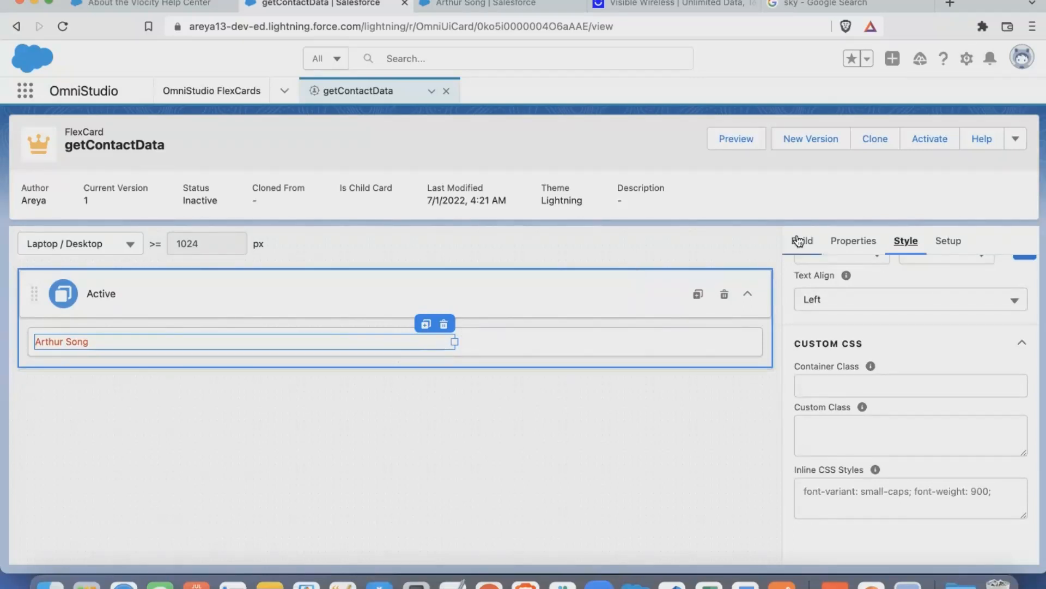
{"action": "left_click", "coordinate": [960, 245]}
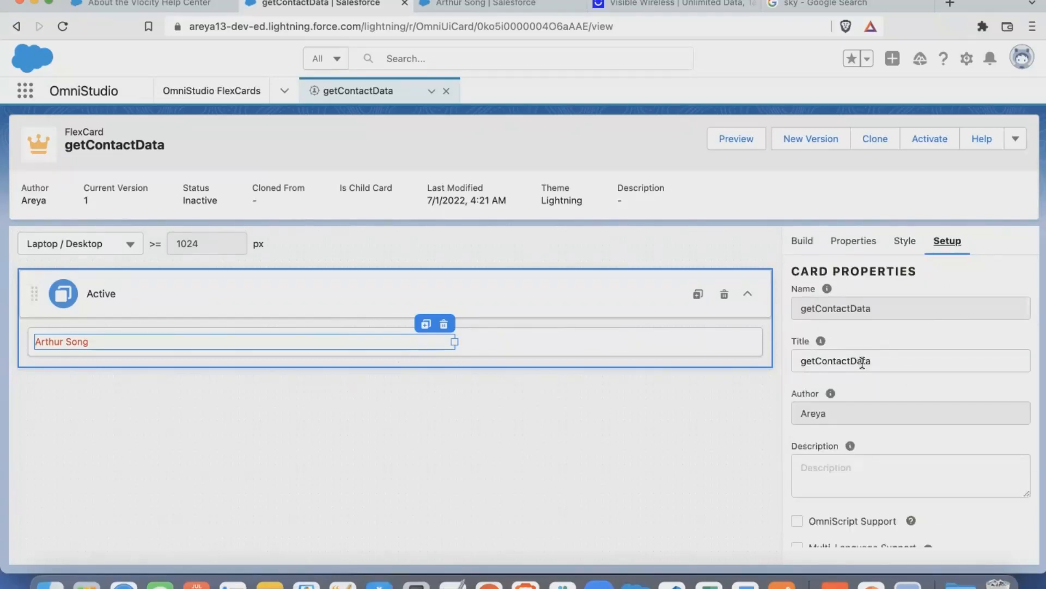
{"action": "scroll", "coordinate": [860, 420], "scroll_direction": "down", "scroll_amount": 3}
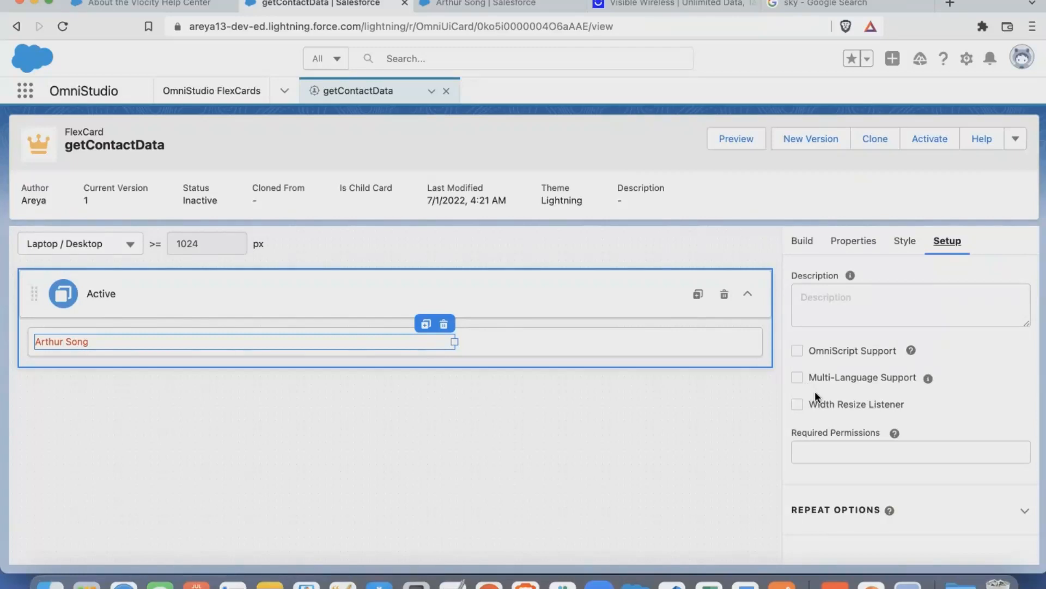
{"action": "scroll", "coordinate": [815, 391], "scroll_direction": "down", "scroll_amount": 2}
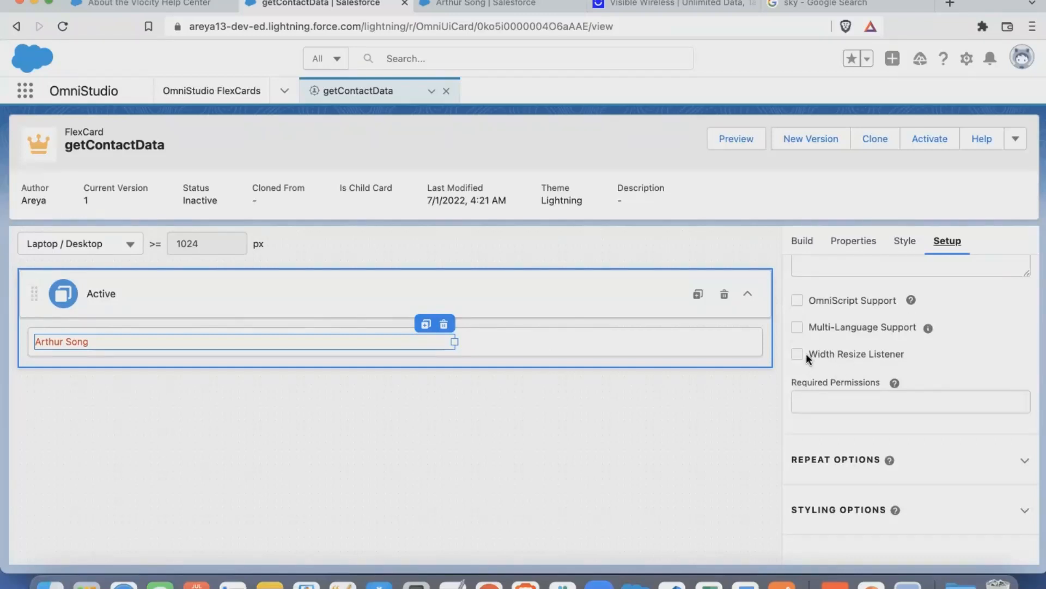
{"action": "left_click_drag", "start_coordinate": [807, 353], "coordinate": [867, 354]}
{"action": "scroll", "coordinate": [837, 406], "scroll_direction": "down", "scroll_amount": 2}
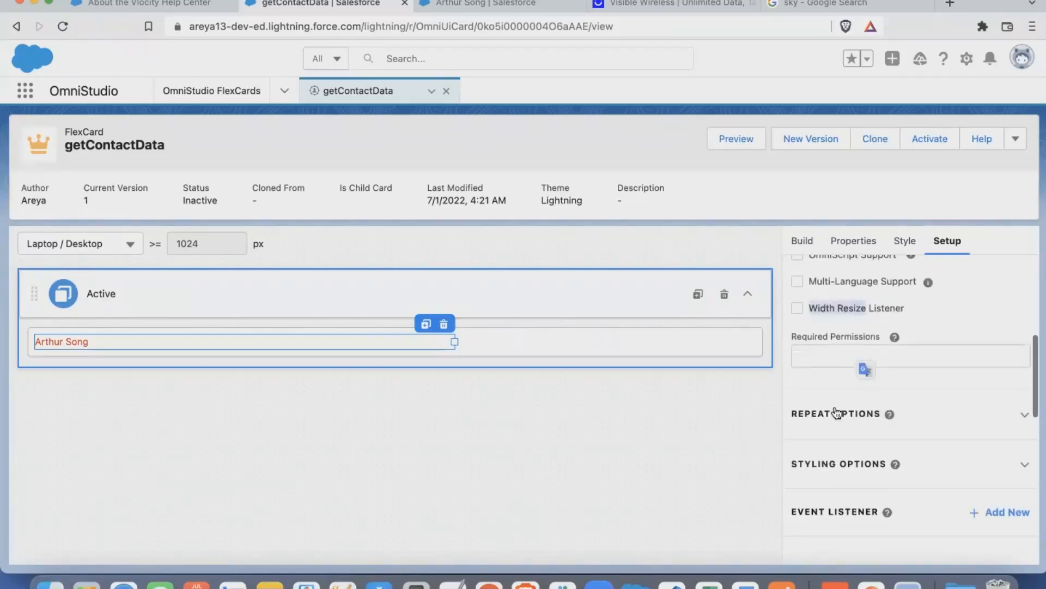
- Look over the card's existing data source settings and the available data source types
{"action": "left_click", "coordinate": [612, 350]}
{"action": "left_click", "coordinate": [947, 241]}
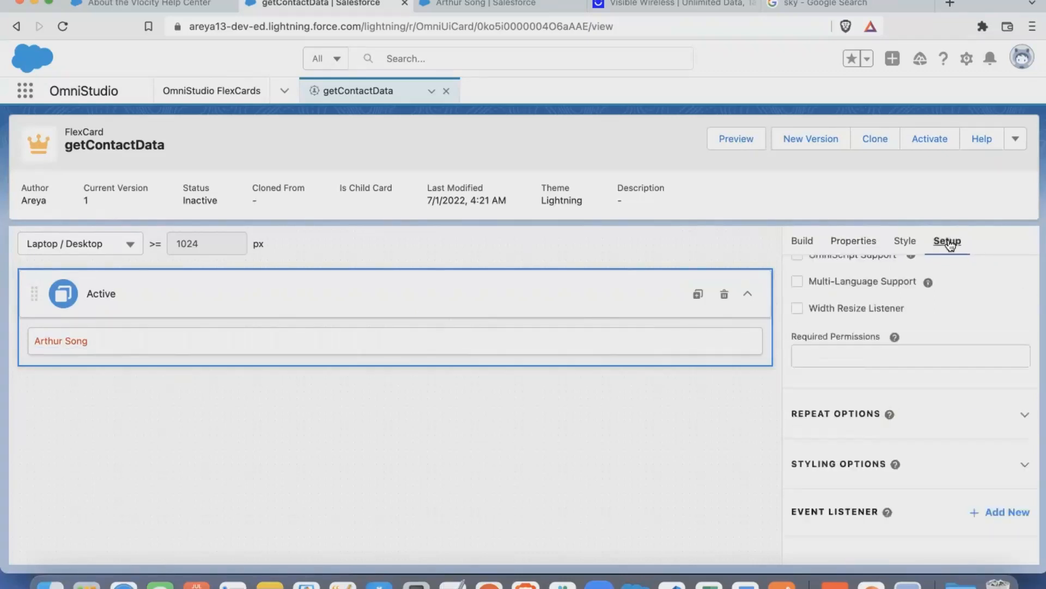
{"action": "scroll", "coordinate": [914, 514], "scroll_direction": "down", "scroll_amount": 4}
{"action": "scroll", "coordinate": [914, 514], "scroll_direction": "down", "scroll_amount": 3}
{"action": "scroll", "coordinate": [880, 330], "scroll_direction": "up", "scroll_amount": 5}
{"action": "scroll", "coordinate": [880, 329], "scroll_direction": "down", "scroll_amount": 1}
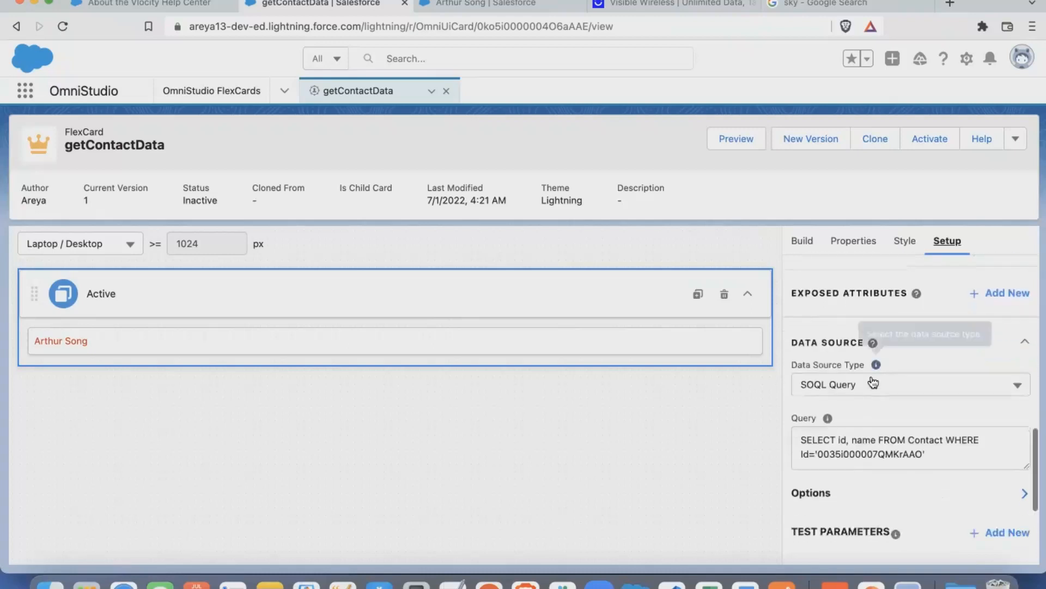
{"action": "left_click", "coordinate": [841, 384]}
{"action": "scroll", "coordinate": [859, 491], "scroll_direction": "down", "scroll_amount": 2}
{"action": "scroll", "coordinate": [858, 485], "scroll_direction": "up", "scroll_amount": 2}
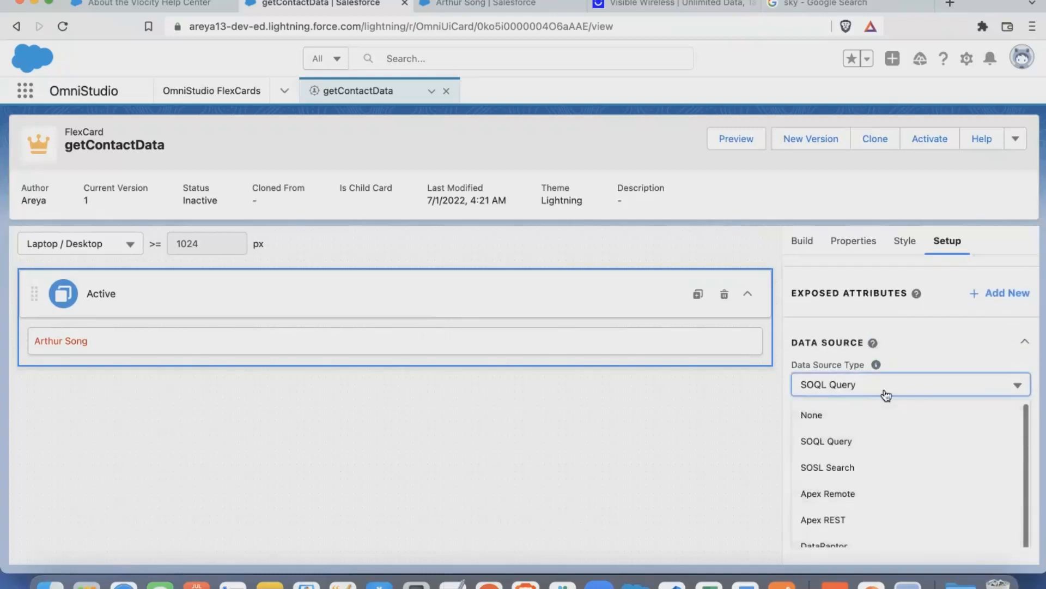
{"action": "left_click", "coordinate": [911, 354]}
{"action": "scroll", "coordinate": [879, 453], "scroll_direction": "down", "scroll_amount": 3}
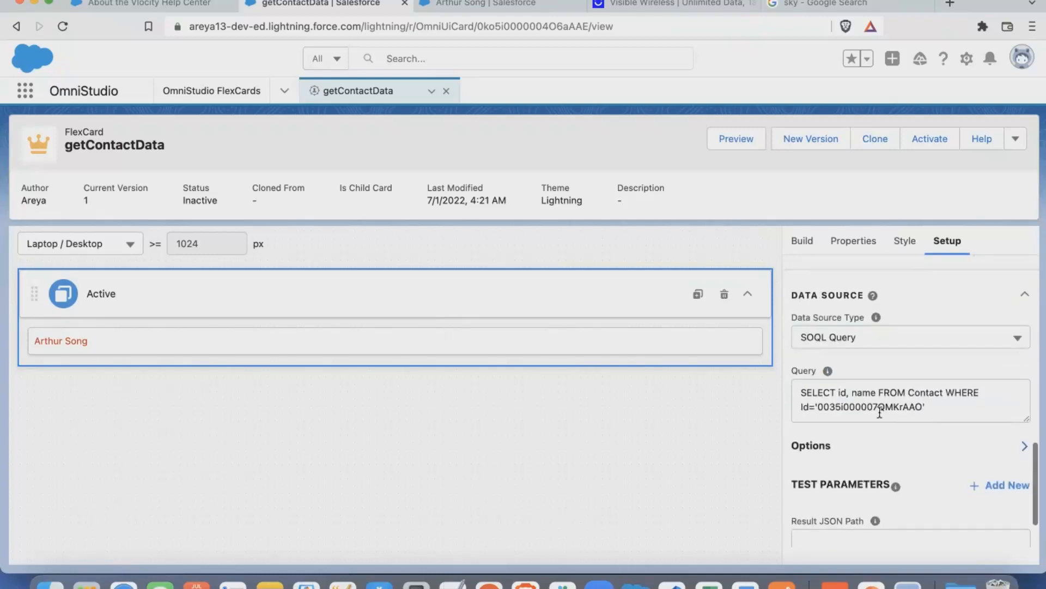
- Change the card's data source type to Integration Procedures
{"action": "left_click", "coordinate": [881, 469]}
{"action": "scroll", "coordinate": [916, 371], "scroll_direction": "up", "scroll_amount": 1}
{"action": "left_click", "coordinate": [930, 288]}
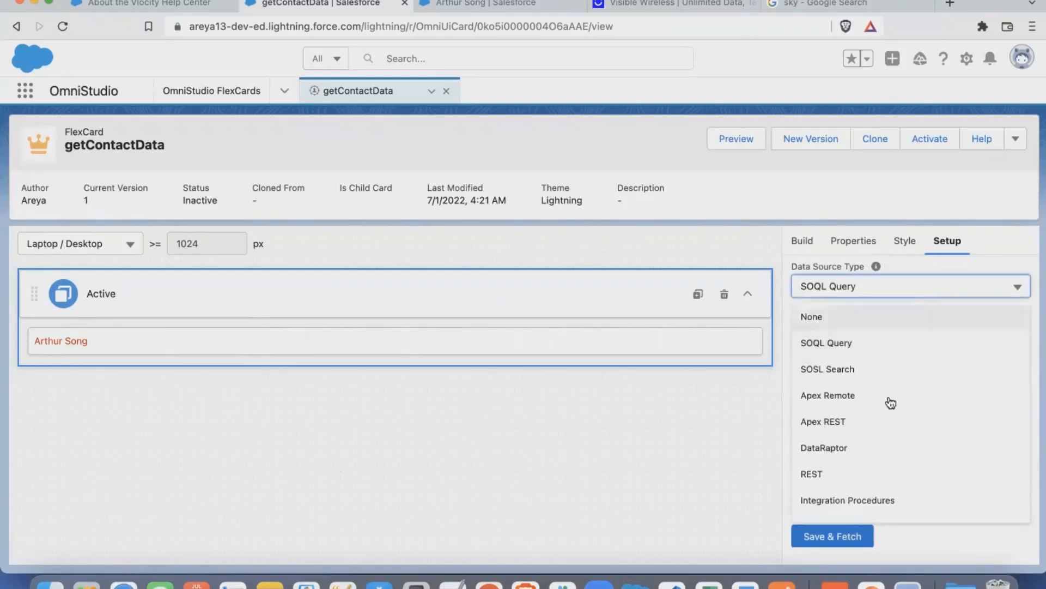
{"action": "scroll", "coordinate": [894, 403], "scroll_direction": "down", "scroll_amount": 2}
{"action": "left_click", "coordinate": [886, 432]}
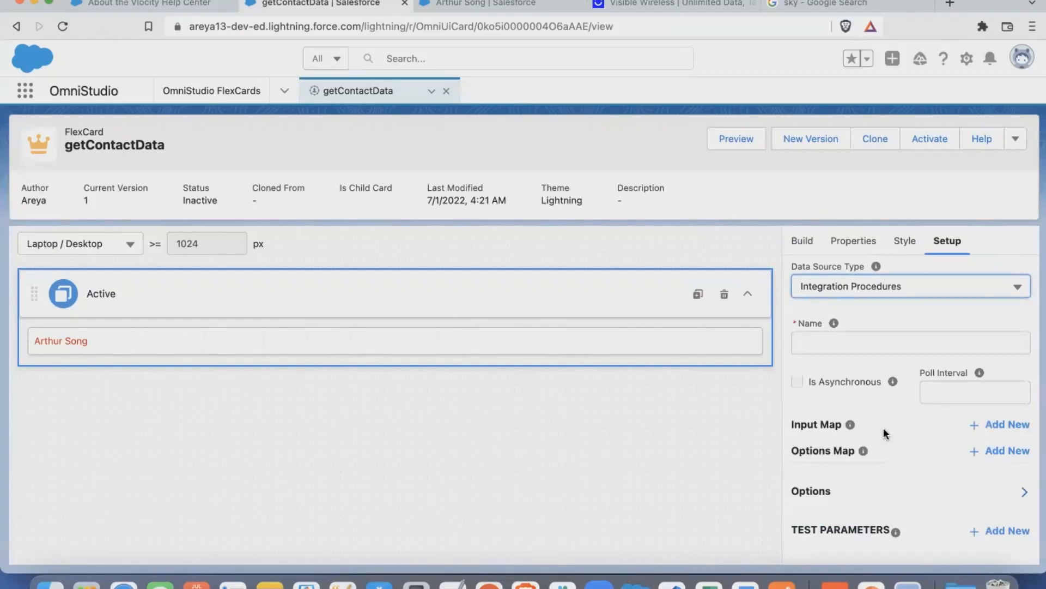
- Choose team_getContactDetails as the integration procedure and look over its input map, options and test parameter settings
{"action": "left_click", "coordinate": [855, 342]}
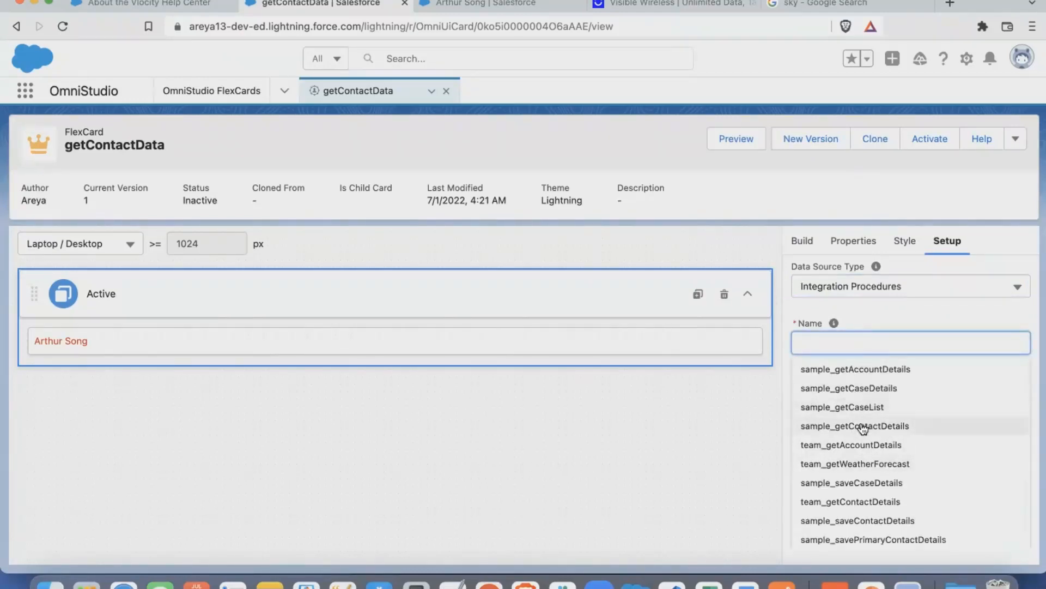
{"action": "scroll", "coordinate": [861, 436], "scroll_direction": "down", "scroll_amount": 2}
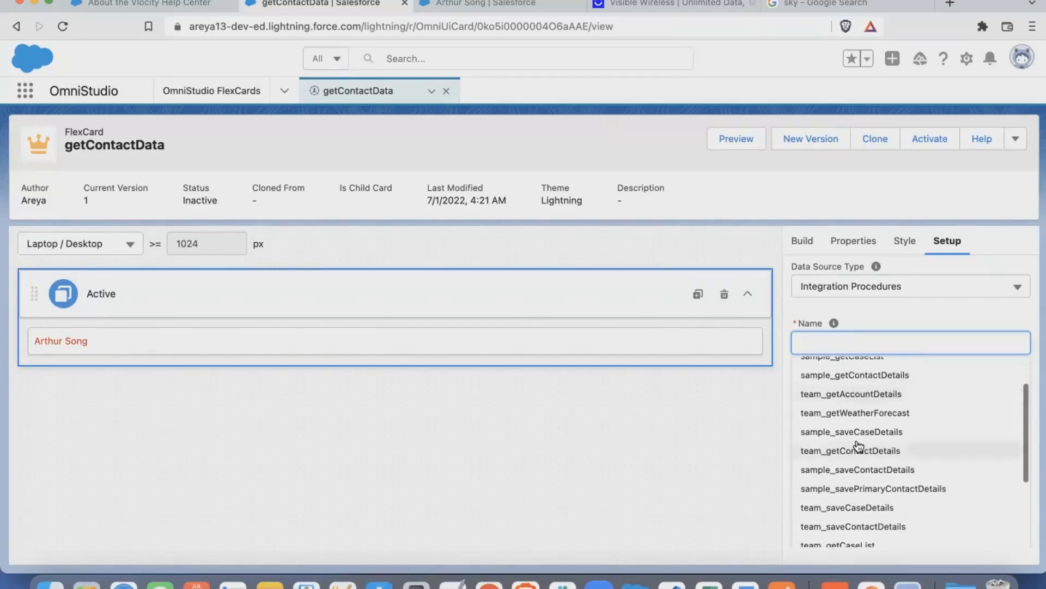
{"action": "left_click", "coordinate": [850, 450]}
{"action": "left_click", "coordinate": [908, 431]}
{"action": "scroll", "coordinate": [908, 432], "scroll_direction": "down", "scroll_amount": 2}
{"action": "scroll", "coordinate": [908, 432], "scroll_direction": "down", "scroll_amount": 1}
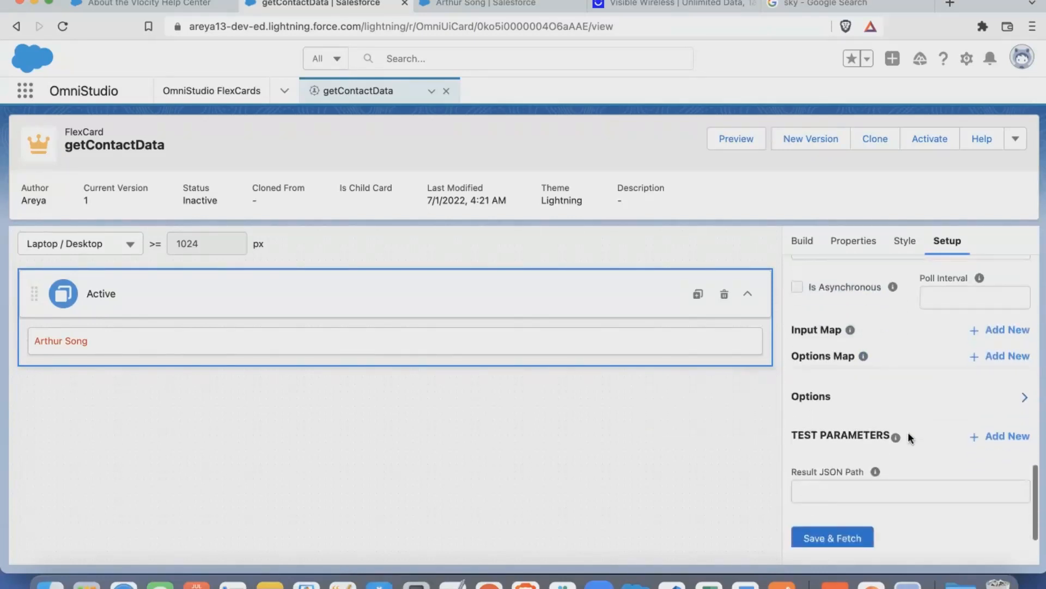
{"action": "scroll", "coordinate": [908, 431], "scroll_direction": "up", "scroll_amount": 1}
{"action": "scroll", "coordinate": [902, 425], "scroll_direction": "down", "scroll_amount": 1}
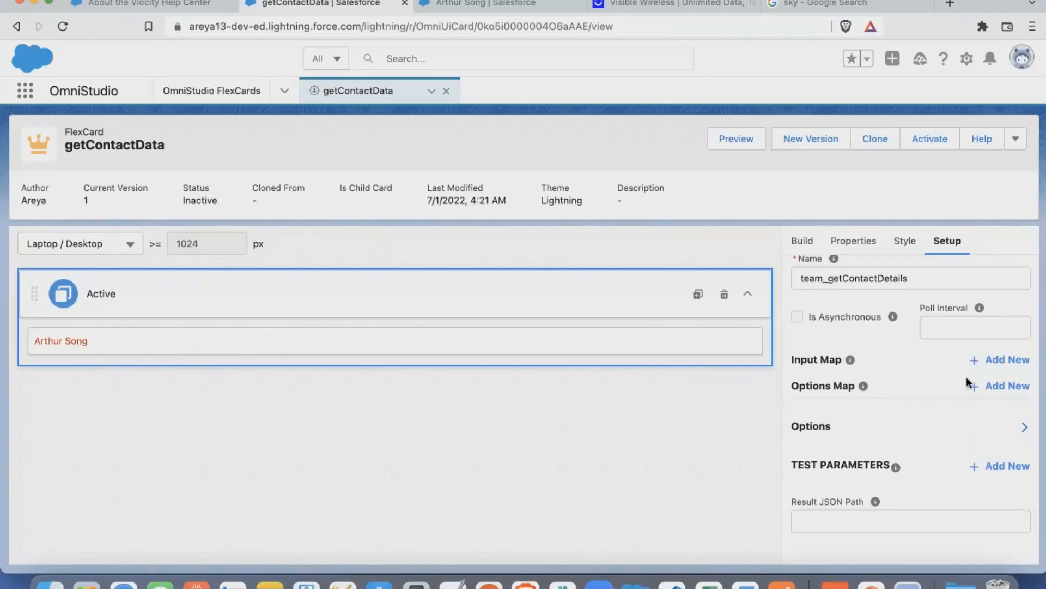
- Add a blank entry to the integration procedure's Input Map and look at its Key and Value fields
{"action": "left_click", "coordinate": [989, 364]}
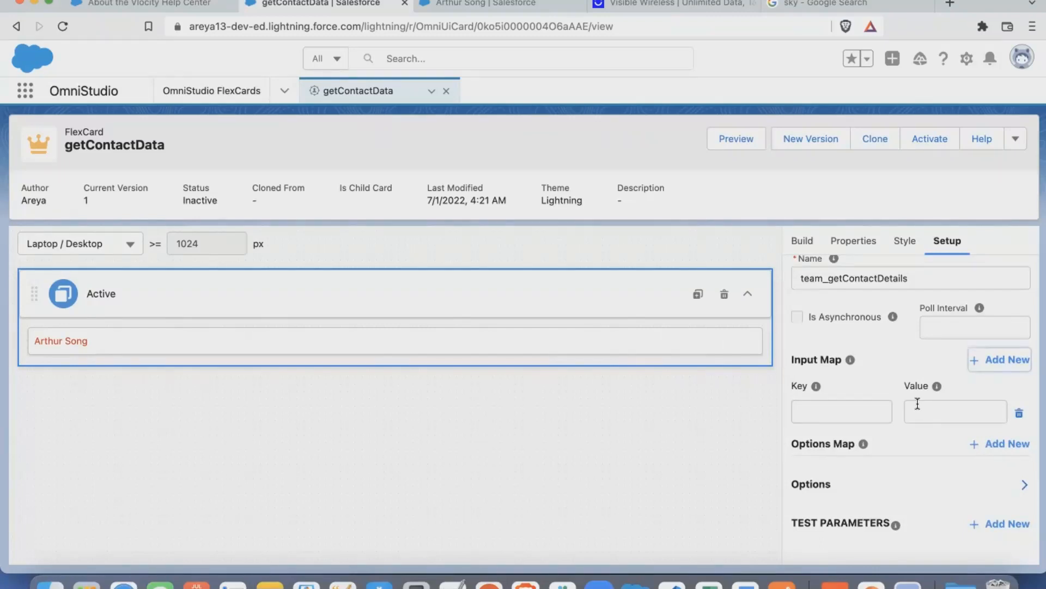
{"action": "left_click", "coordinate": [848, 415]}
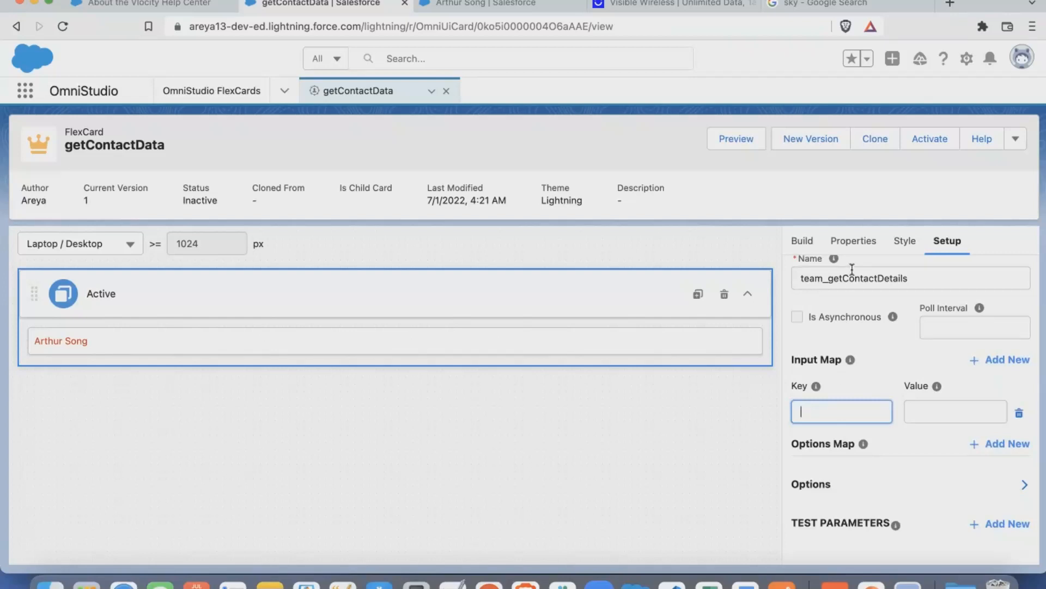
{"action": "left_click", "coordinate": [918, 412]}
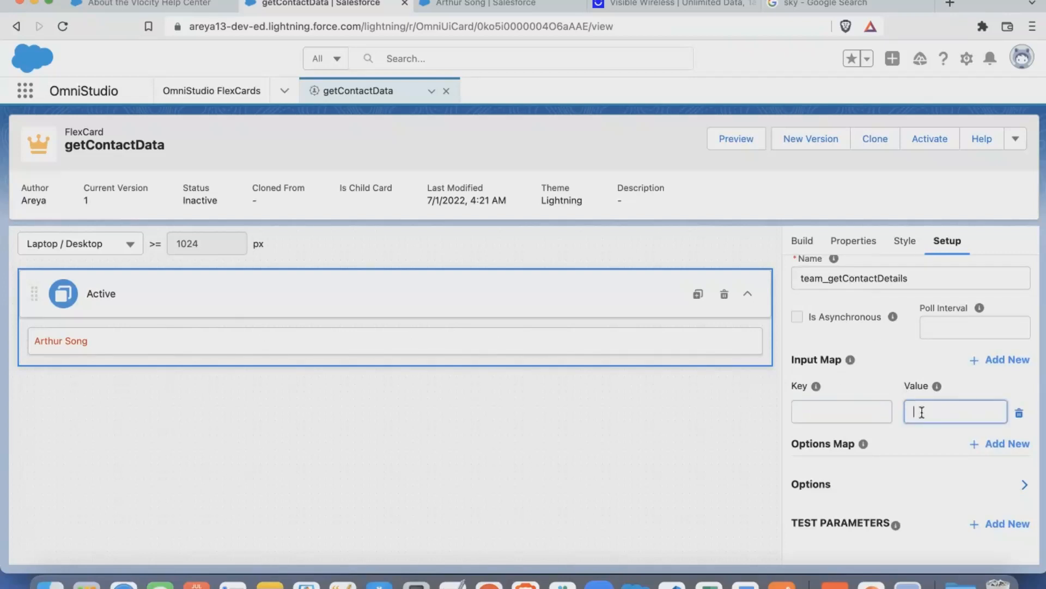
- Review the remaining data source settings, including the procedure name, test parameters and Result JSON Path, and return to the card's build elements
{"action": "scroll", "coordinate": [921, 412], "scroll_direction": "down", "scroll_amount": 1}
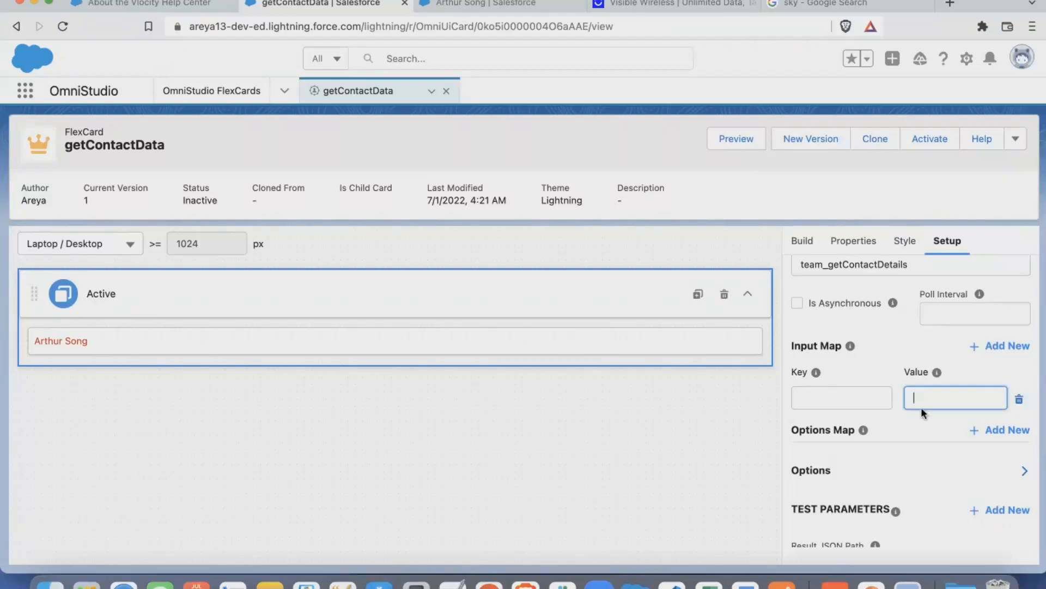
{"action": "scroll", "coordinate": [908, 416], "scroll_direction": "down", "scroll_amount": 2}
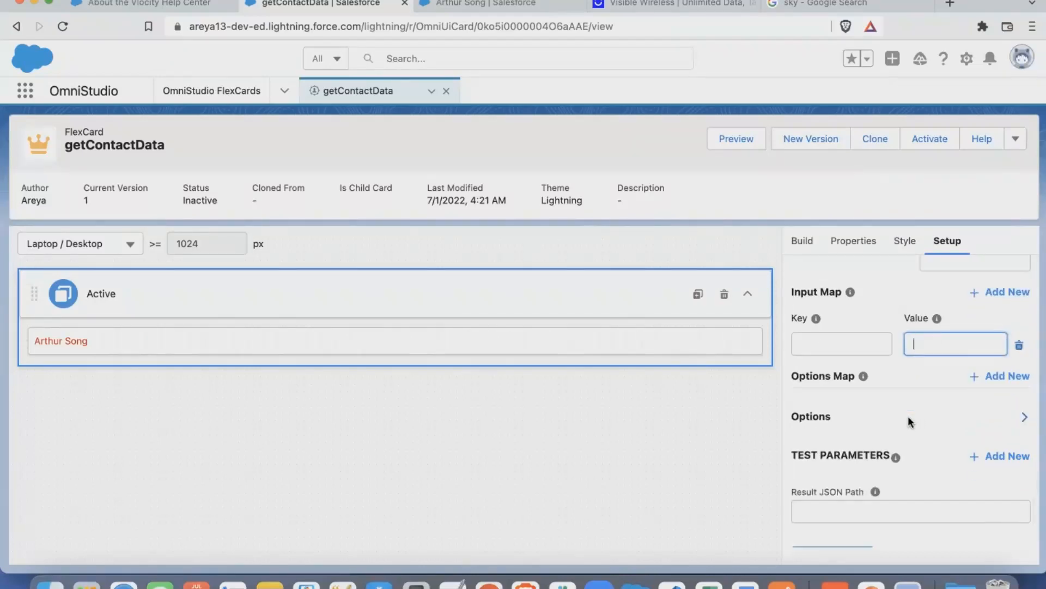
{"action": "scroll", "coordinate": [908, 416], "scroll_direction": "down", "scroll_amount": 1}
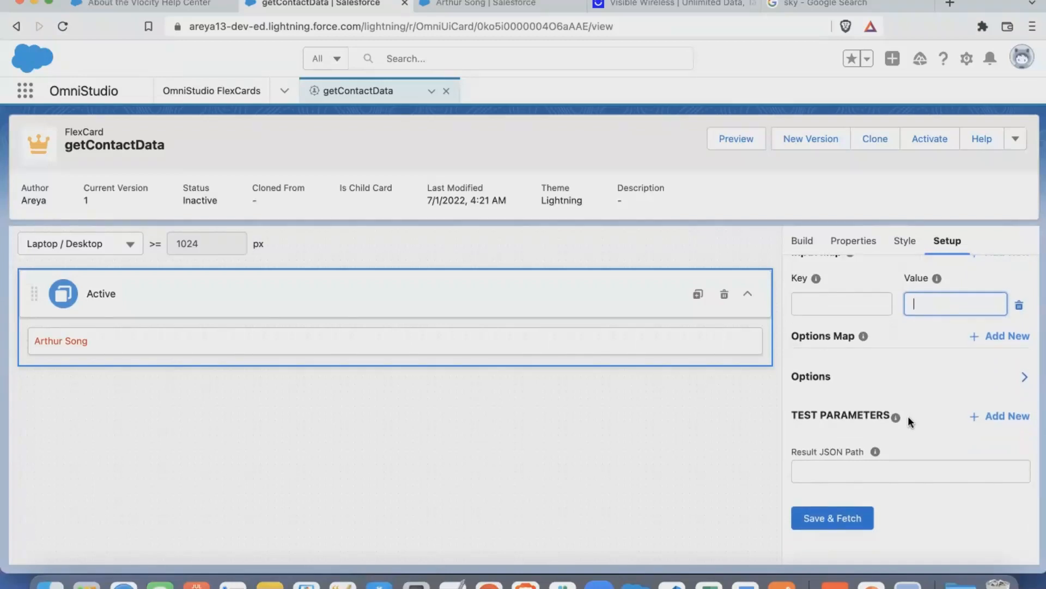
{"action": "scroll", "coordinate": [903, 366], "scroll_direction": "up", "scroll_amount": 4}
{"action": "left_click", "coordinate": [846, 326]}
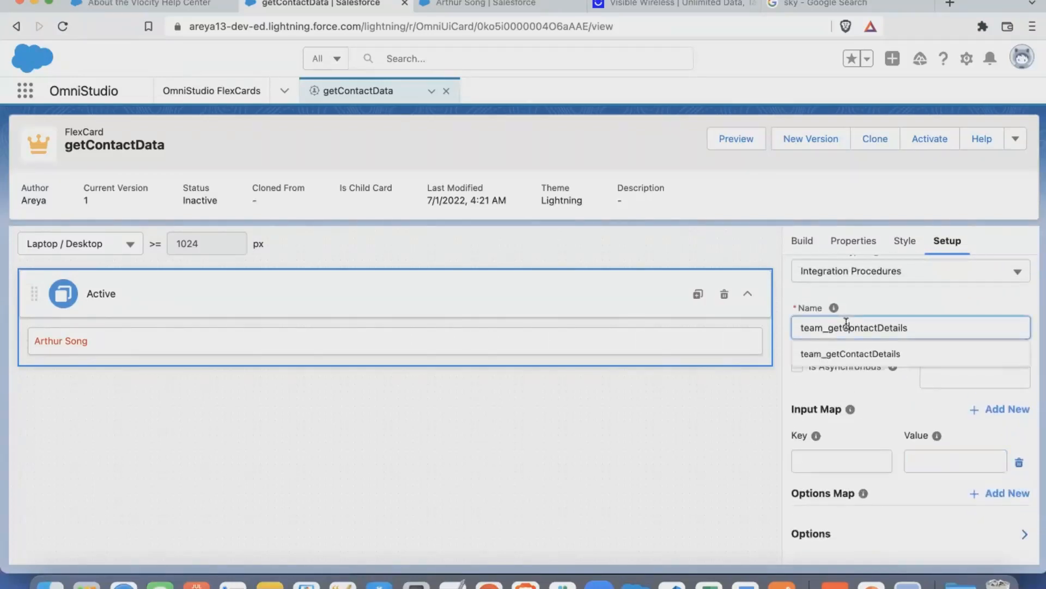
{"action": "scroll", "coordinate": [873, 415], "scroll_direction": "down", "scroll_amount": 5}
{"action": "left_click", "coordinate": [873, 481]}
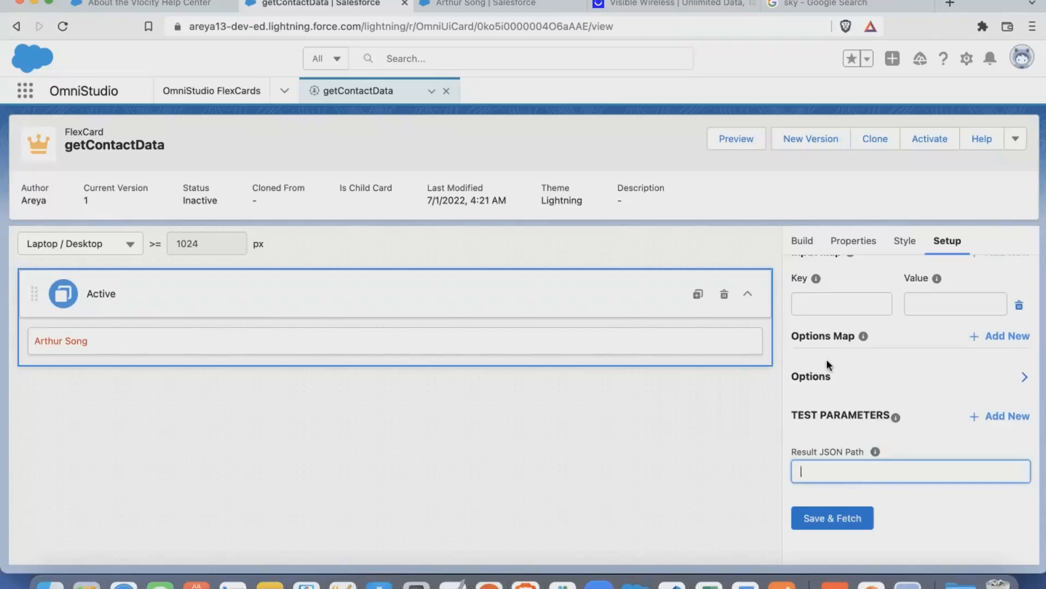
{"action": "scroll", "coordinate": [826, 359], "scroll_direction": "up", "scroll_amount": 10}
{"action": "left_click", "coordinate": [805, 242]}
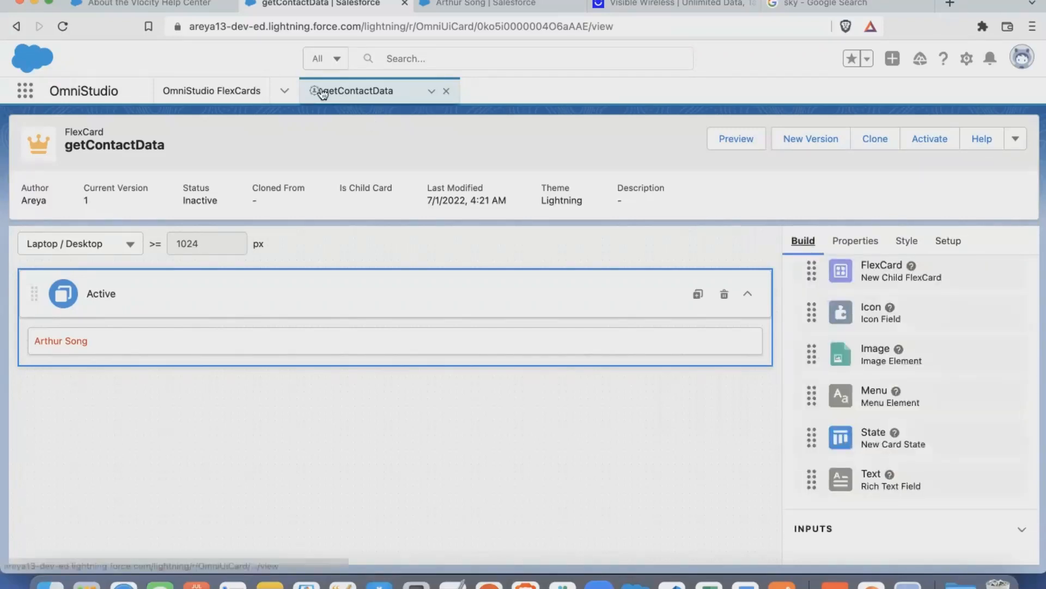
- Go to the OmniScripts list and try to open Sample Edit Account (Version 1) under sample/editAccount
{"action": "left_click", "coordinate": [279, 91]}
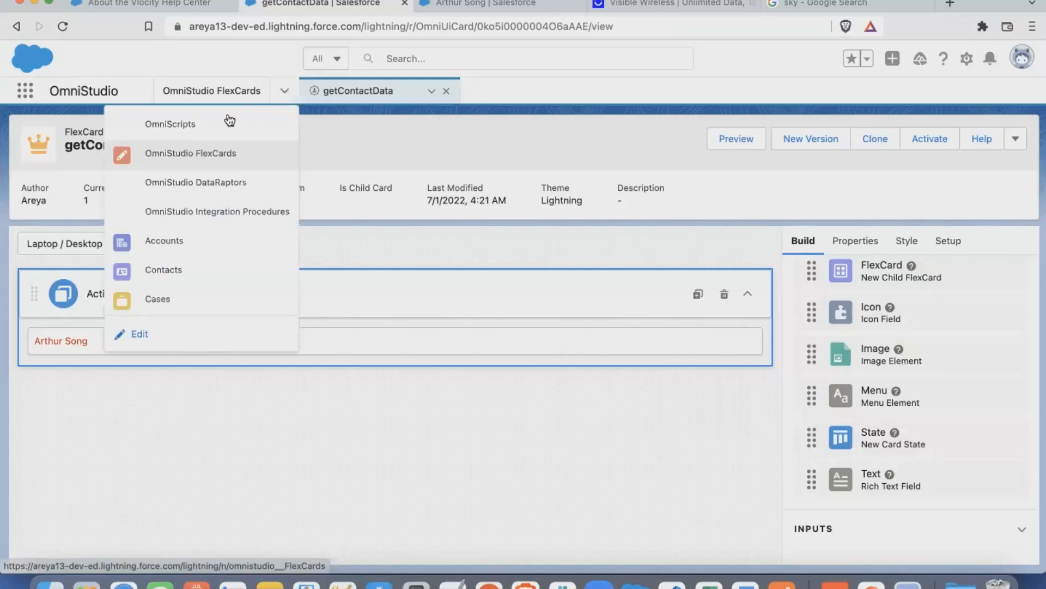
{"action": "left_click", "coordinate": [191, 122]}
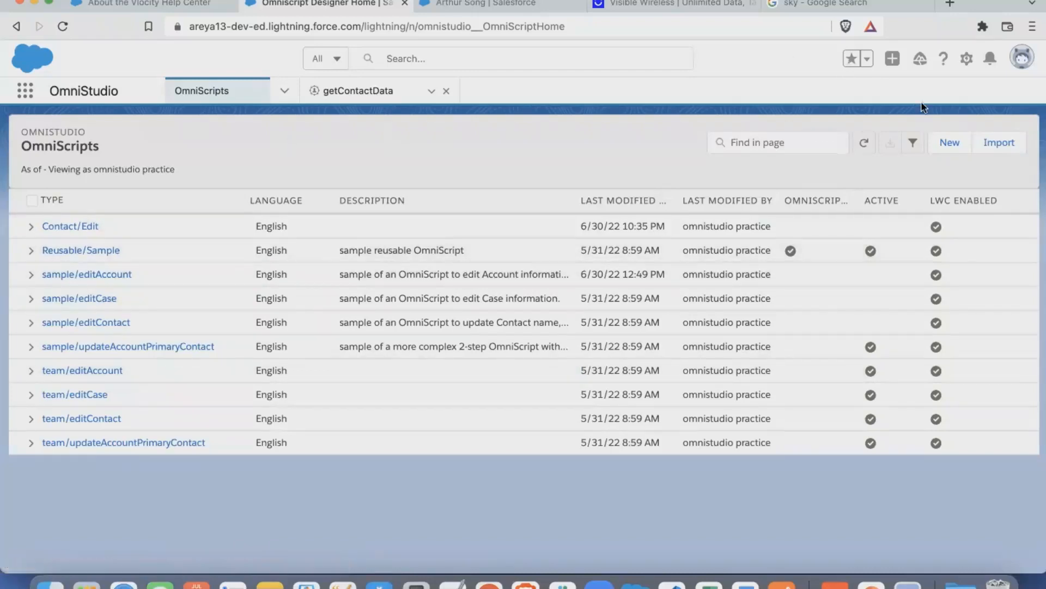
{"action": "left_click", "coordinate": [93, 273]}
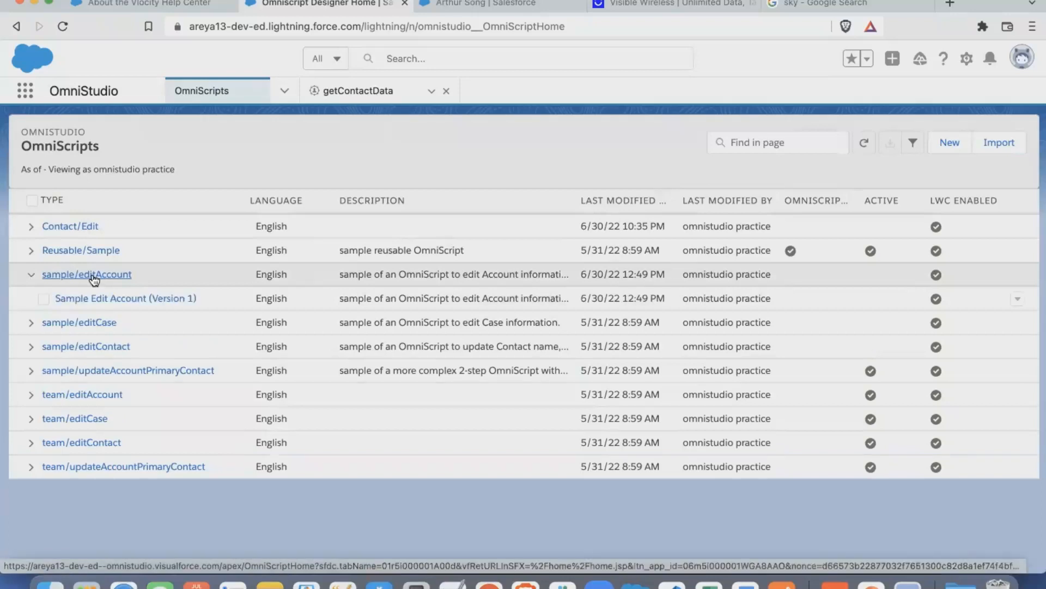
{"action": "left_click", "coordinate": [101, 298]}
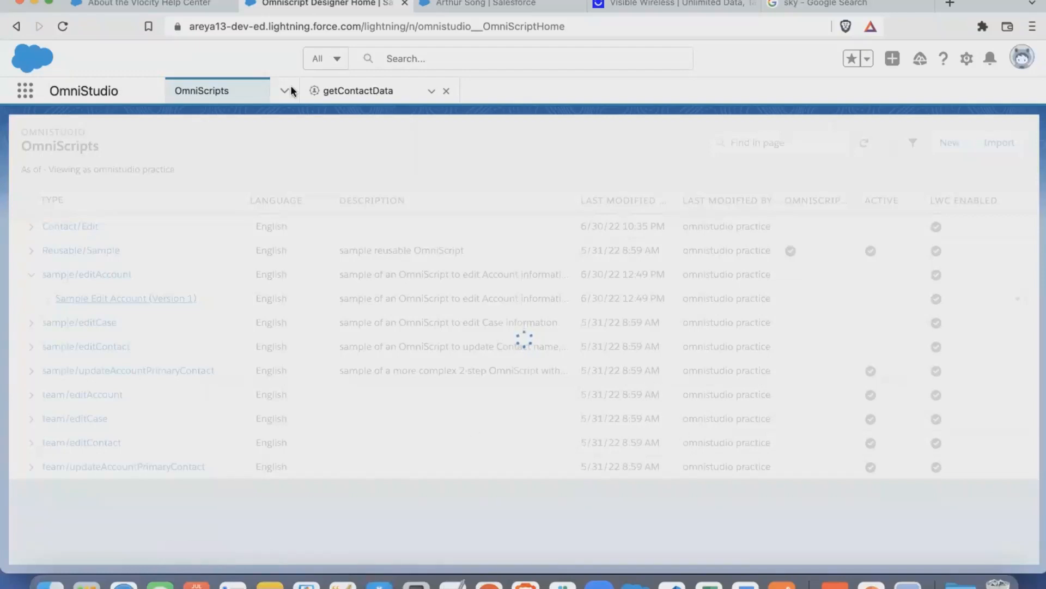
- Close the getContactData card and open Sample Edit Account (Version 1) from the reloaded OmniScripts list
{"action": "left_click", "coordinate": [446, 91]}
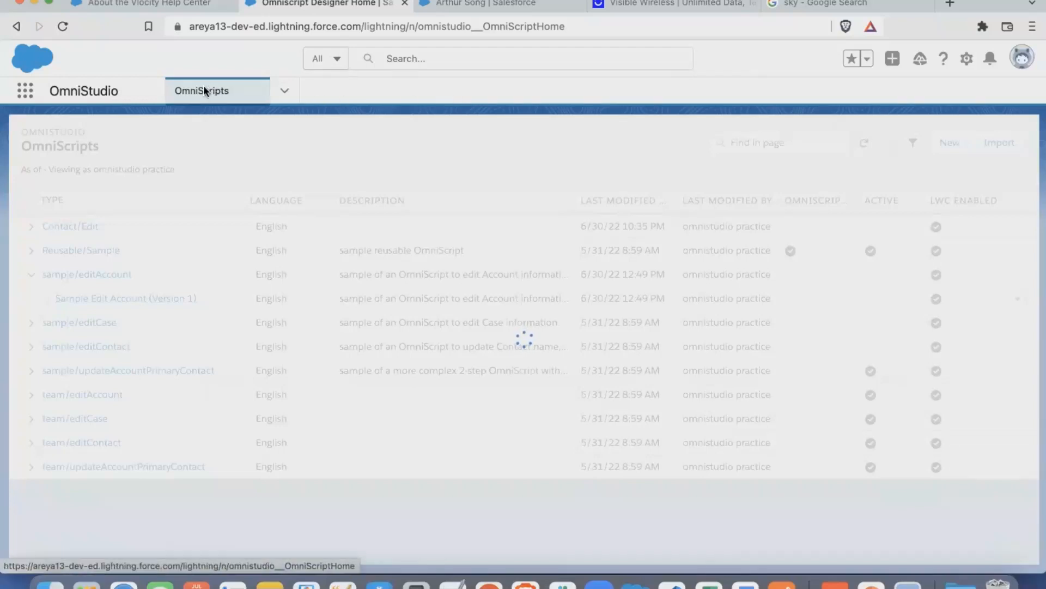
{"action": "left_click", "coordinate": [62, 27]}
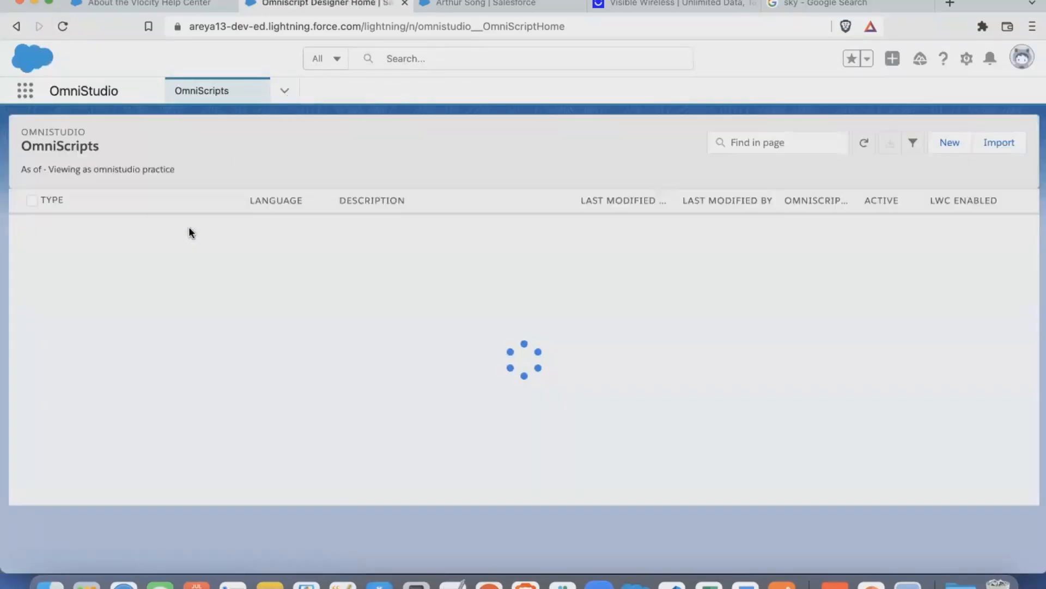
{"action": "left_click", "coordinate": [93, 274]}
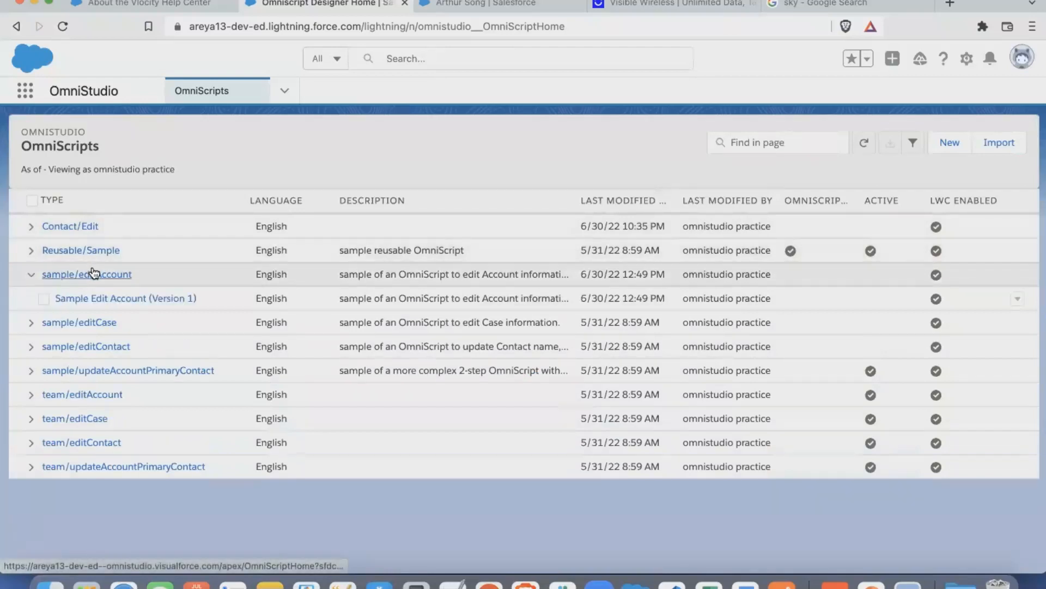
{"action": "left_click", "coordinate": [113, 298]}
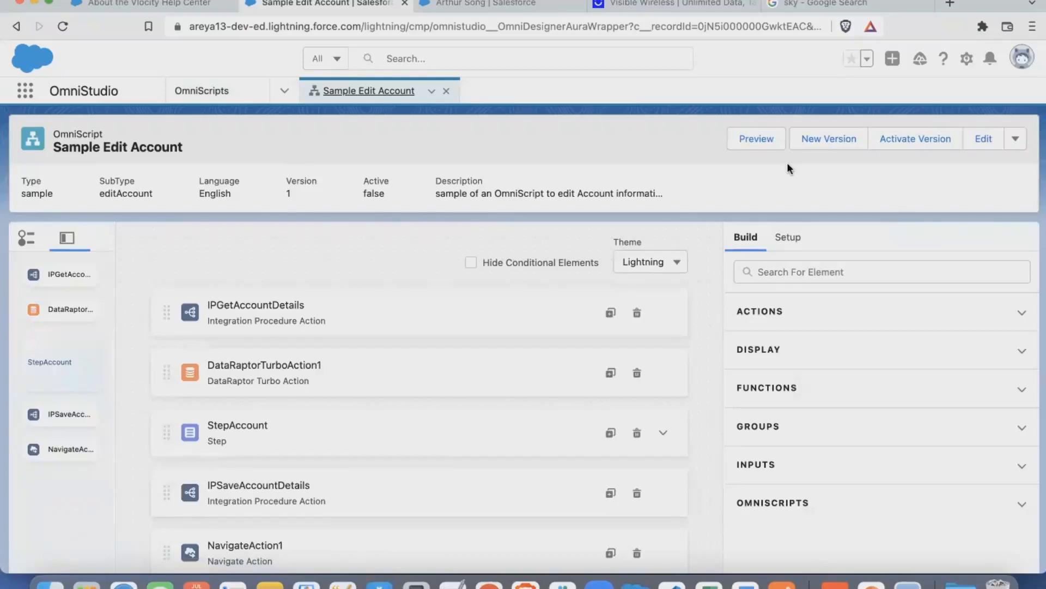
- Look at the OmniScript's additional actions, and examine the StepAccount step's properties and Account Details layout
{"action": "left_click", "coordinate": [1017, 140]}
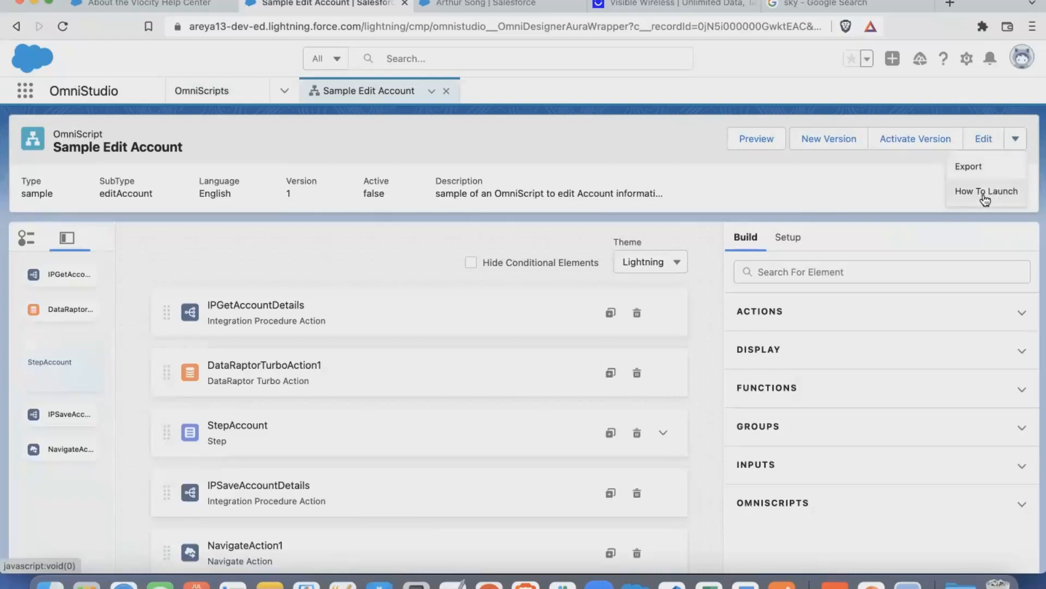
{"action": "left_click", "coordinate": [884, 195]}
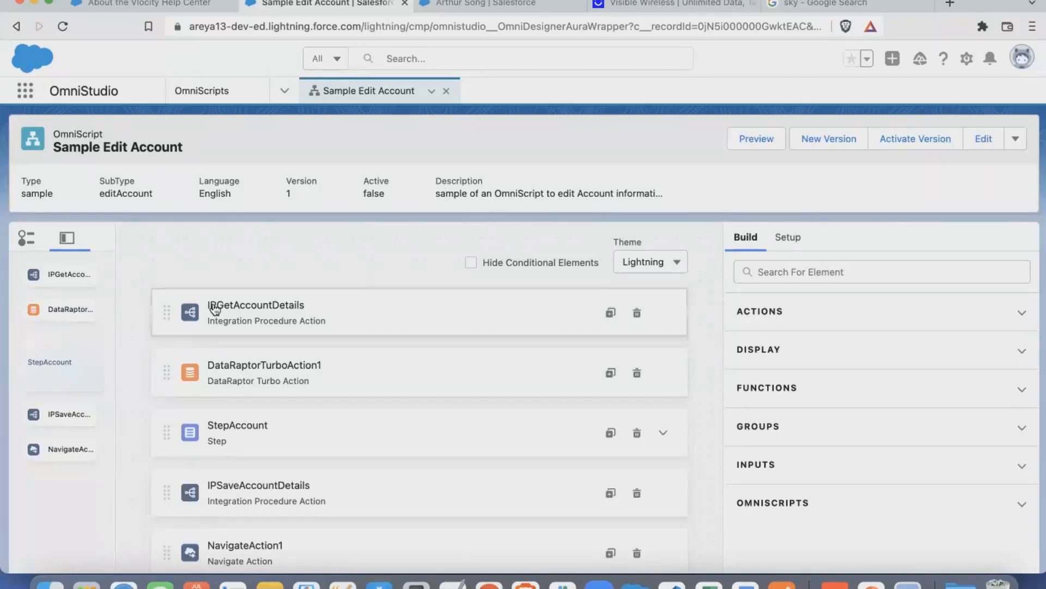
{"action": "left_click", "coordinate": [236, 429]}
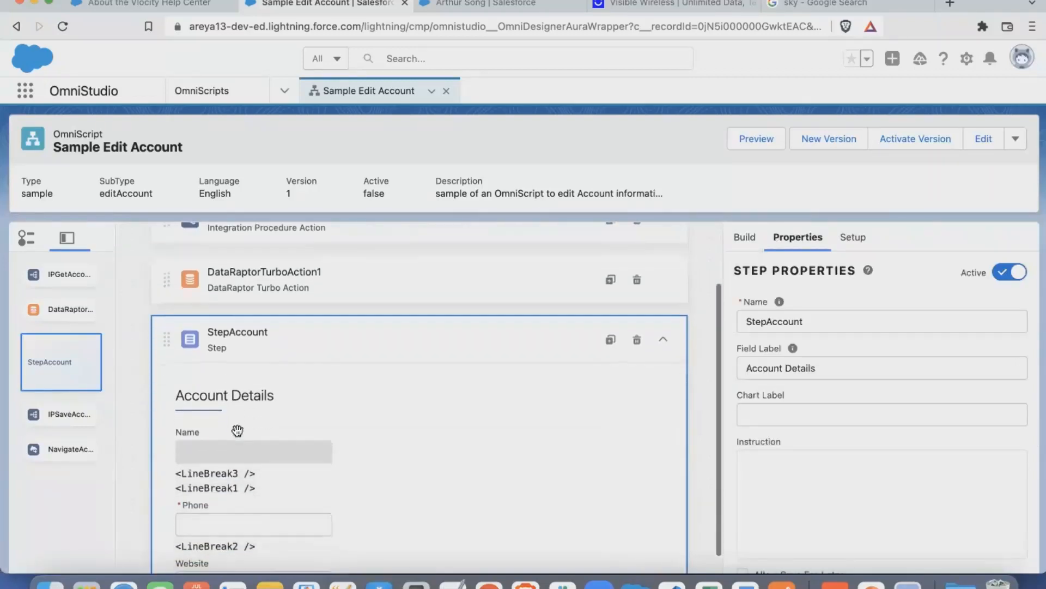
{"action": "scroll", "coordinate": [239, 435], "scroll_direction": "down", "scroll_amount": 3}
{"action": "scroll", "coordinate": [237, 430], "scroll_direction": "down", "scroll_amount": 2}
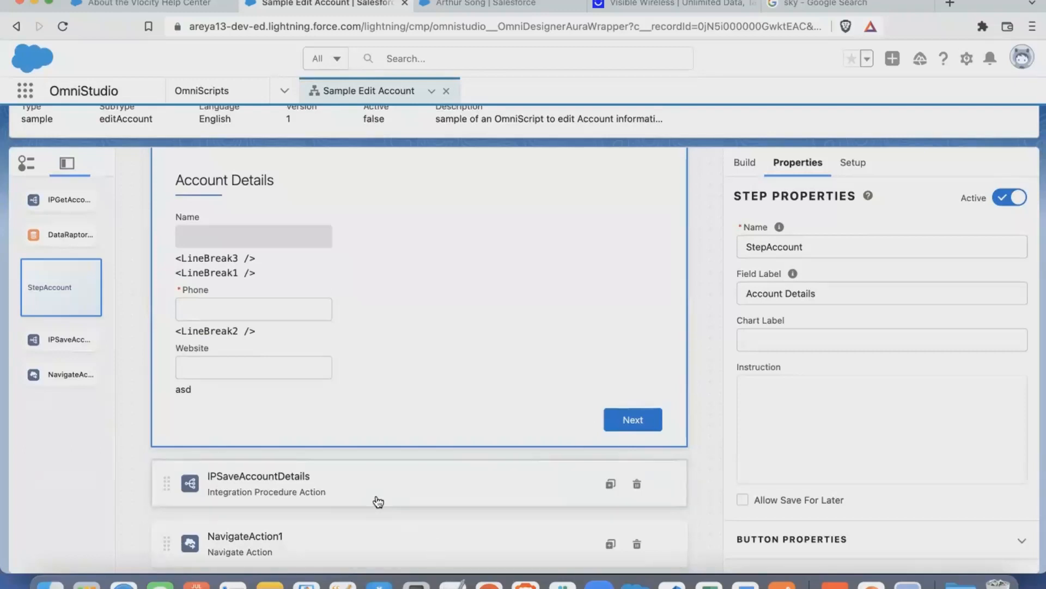
{"action": "scroll", "coordinate": [379, 502], "scroll_direction": "up", "scroll_amount": 5}
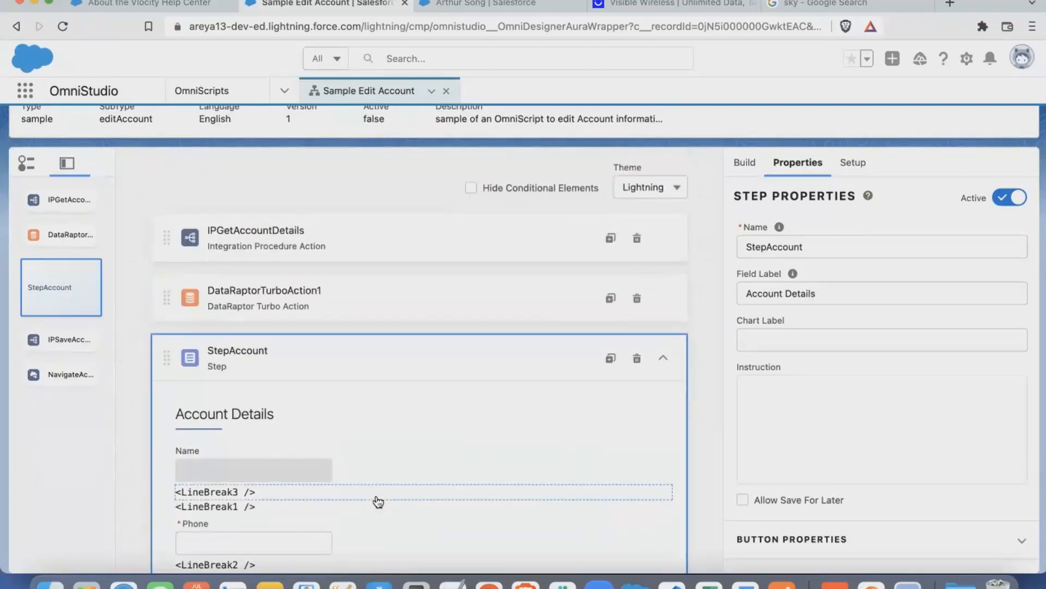
- Examine the IPGetAccountDetails action's properties and the sequence of elements through StepAccount down to NavigateAction1
{"action": "left_click", "coordinate": [280, 248]}
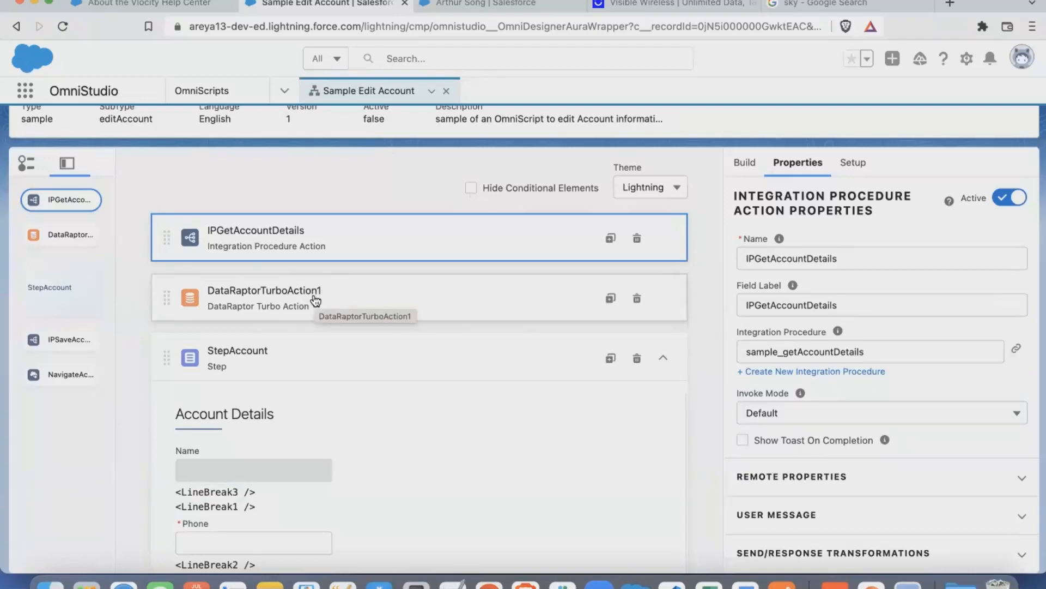
{"action": "scroll", "coordinate": [305, 382], "scroll_direction": "down", "scroll_amount": 5}
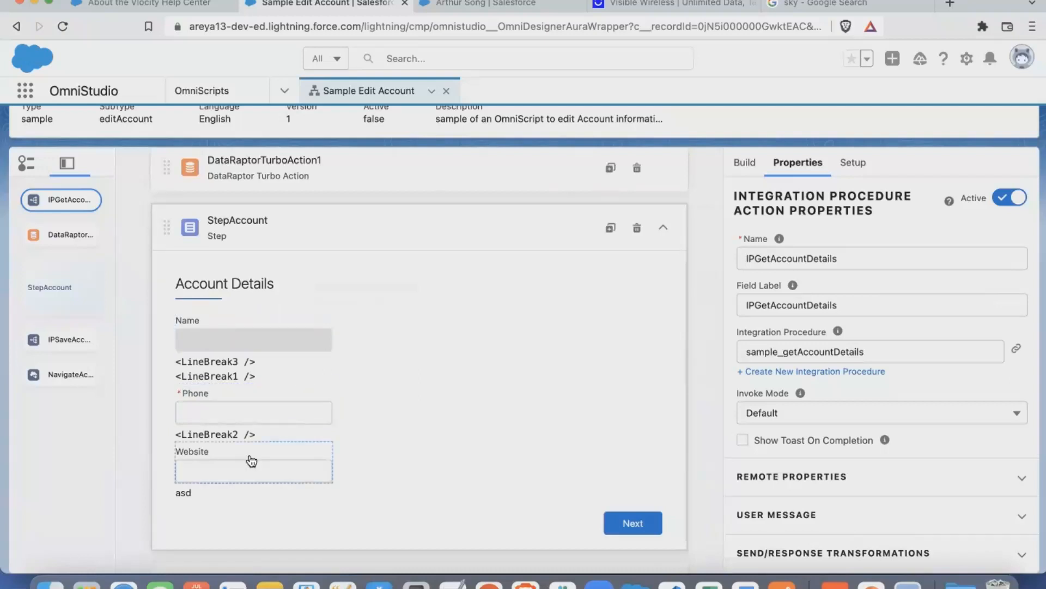
{"action": "scroll", "coordinate": [248, 460], "scroll_direction": "down", "scroll_amount": 4}
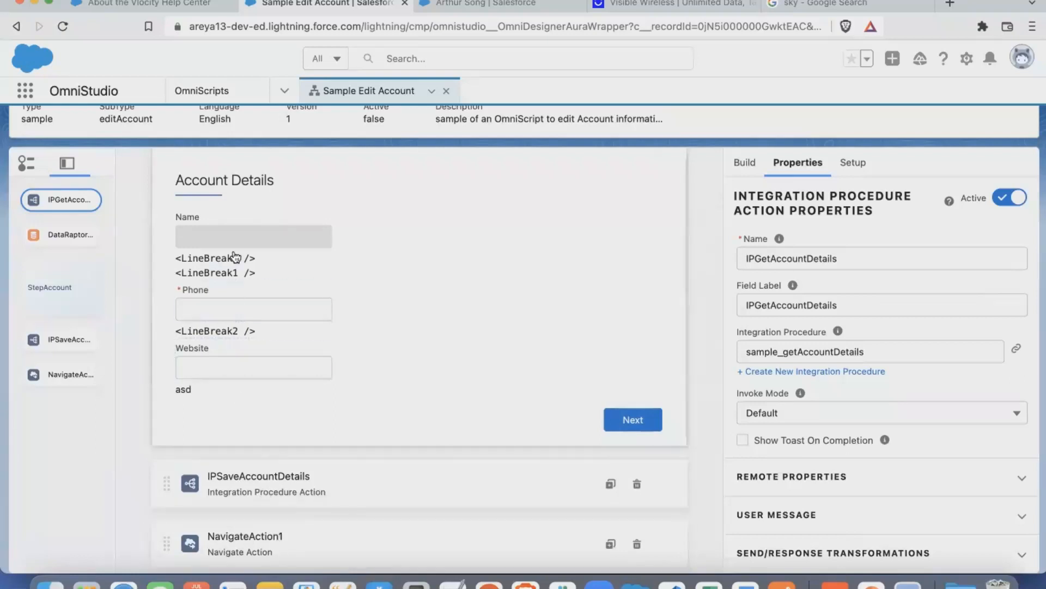
{"action": "scroll", "coordinate": [235, 248], "scroll_direction": "up", "scroll_amount": 3}
{"action": "scroll", "coordinate": [234, 245], "scroll_direction": "down", "scroll_amount": 3}
{"action": "scroll", "coordinate": [251, 349], "scroll_direction": "down", "scroll_amount": 2}
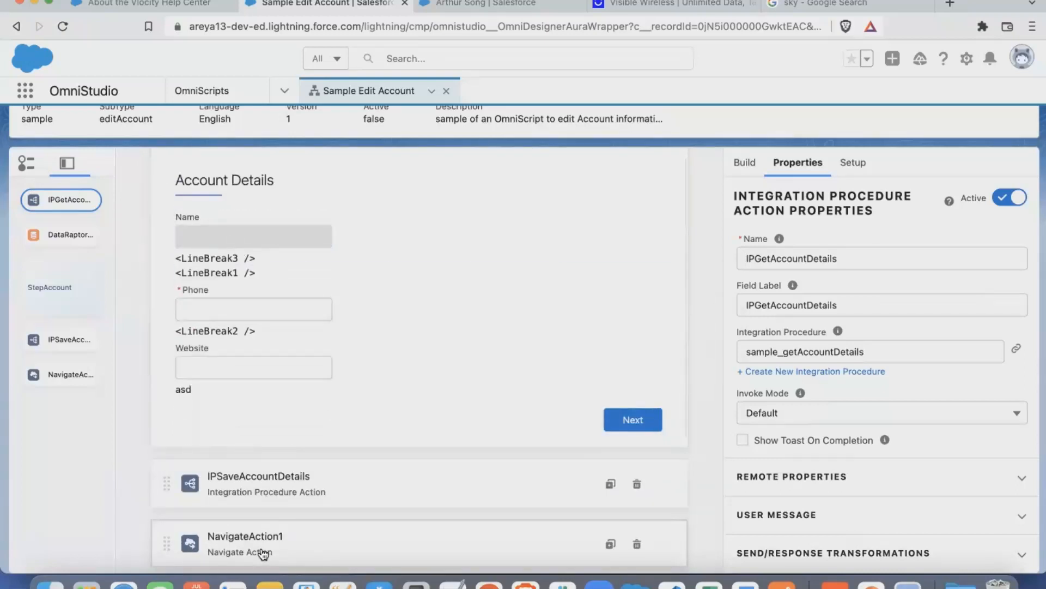
{"action": "scroll", "coordinate": [355, 297], "scroll_direction": "up", "scroll_amount": 1}
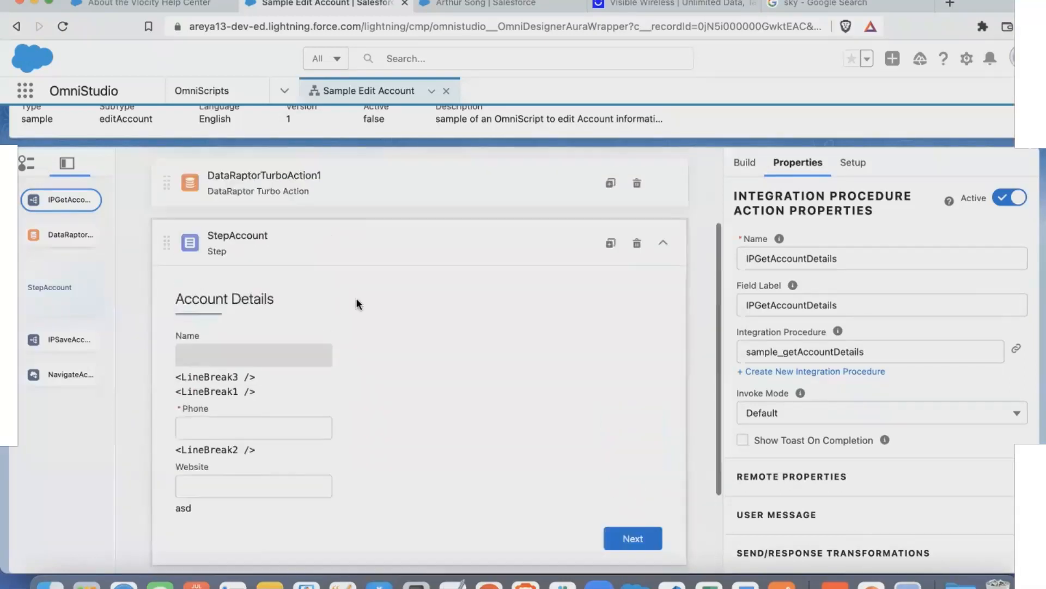